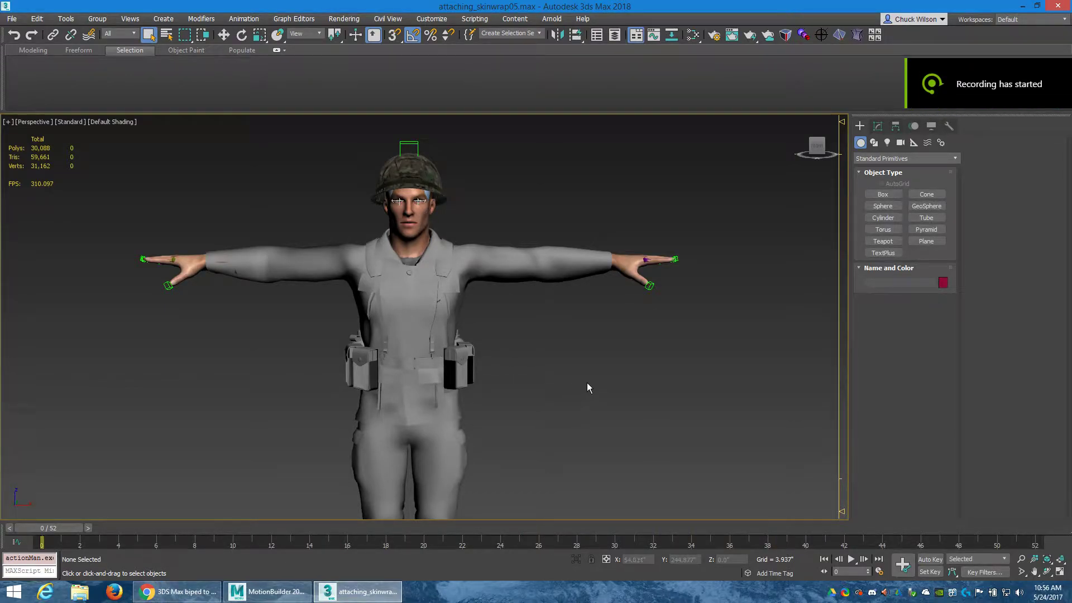
Step: Examine the rigged soldier from the front and close up around the character's left arm and hand
middle_click_drag(586, 385, 500, 380, "alt")
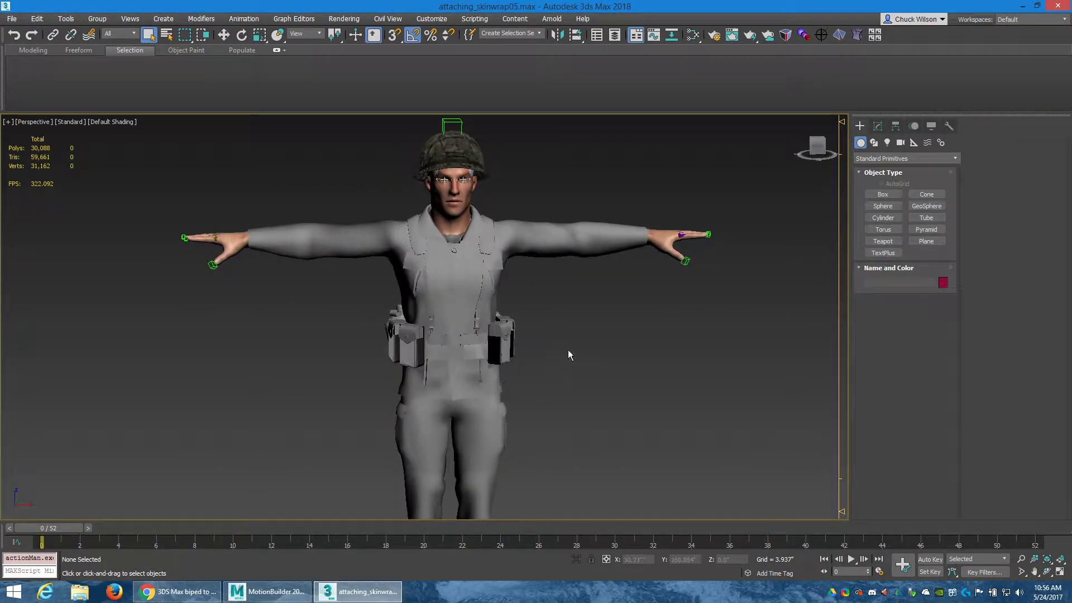
middle_click_drag(581, 360, 599, 336, "alt")
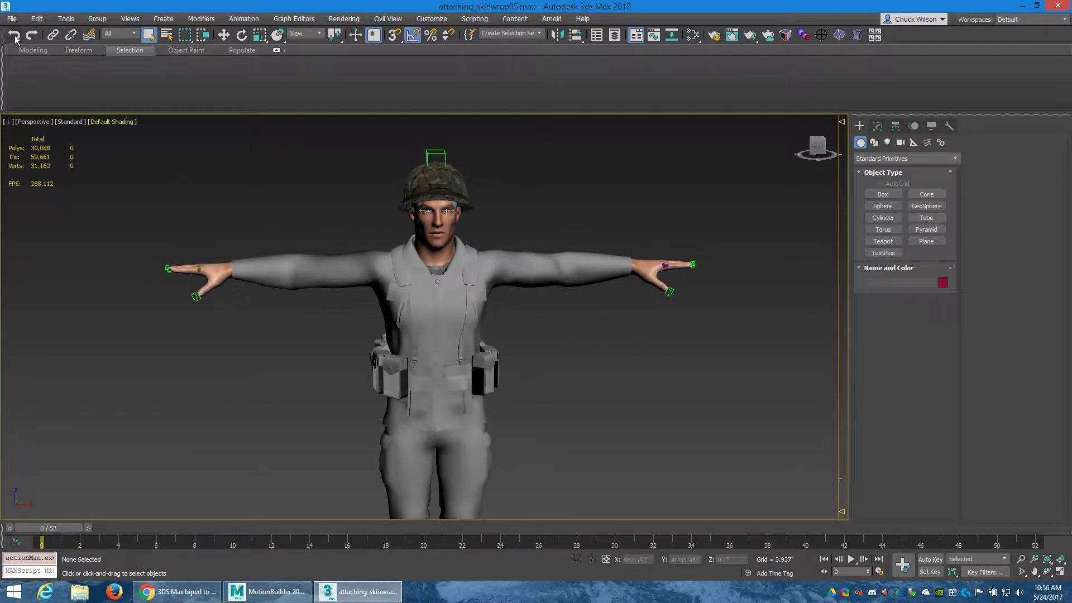
middle_click_drag(597, 341, 467, 297, "alt")
scroll(517, 263, "down", 4)
scroll(509, 268, "up", 5)
middle_click_drag(548, 249, 383, 397)
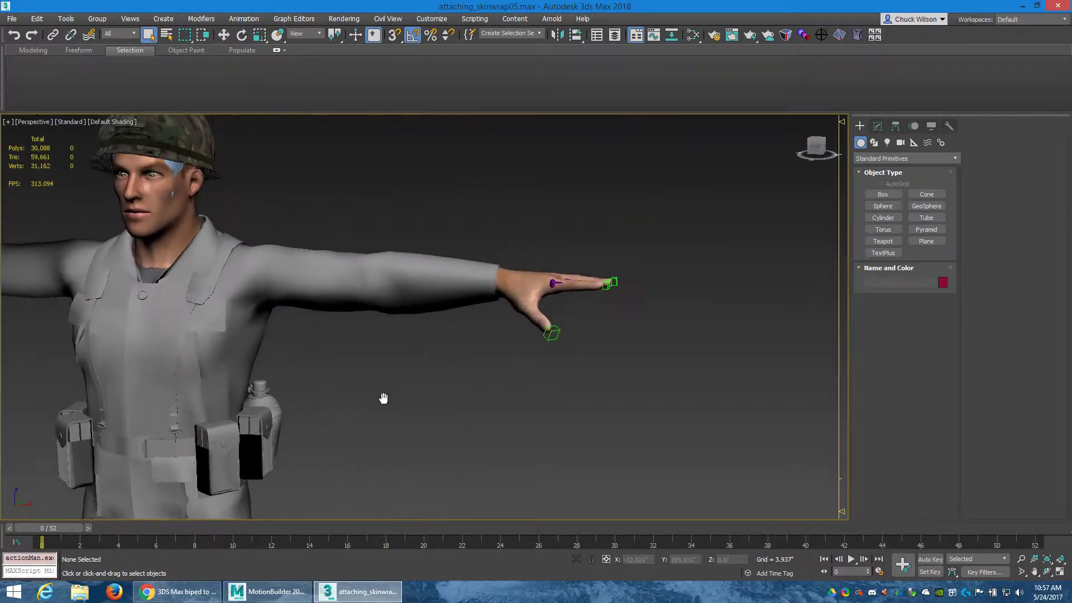
scroll(497, 318, "up", 3)
middle_click_drag(495, 314, 490, 333, "alt")
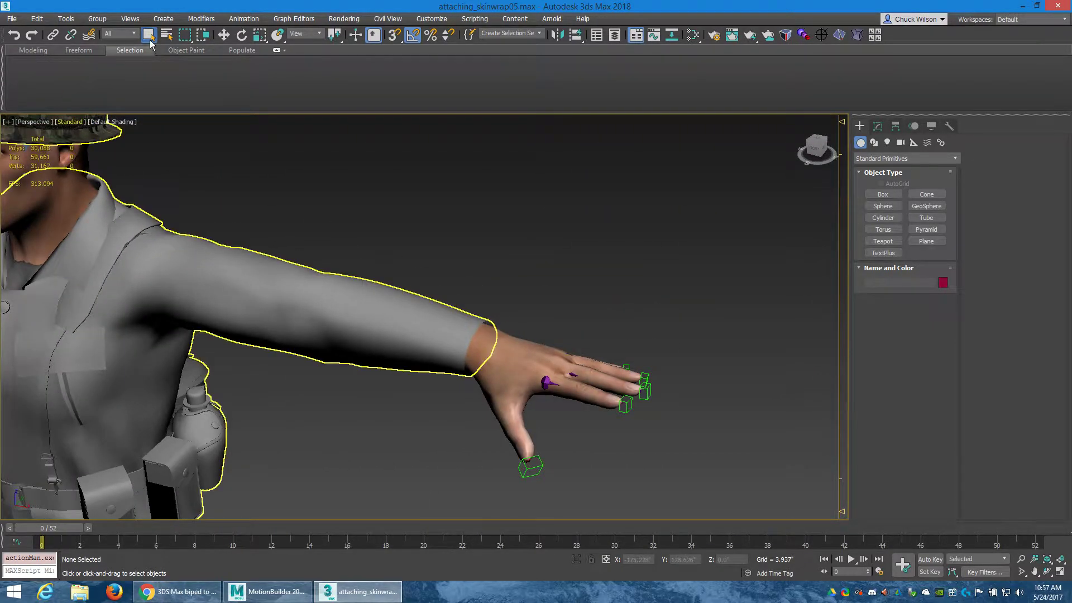
Step: Limit selection to bones and try rotating the character's left forearm bone to test the rig
left_click(120, 34)
left_click(109, 116)
left_click(338, 308)
key("e")
mouse_move(372, 331)
left_mouse_down()
mouse_move(360, 355)
mouse_move(357, 325)
left_mouse_up()
scroll(410, 312, "down", 8)
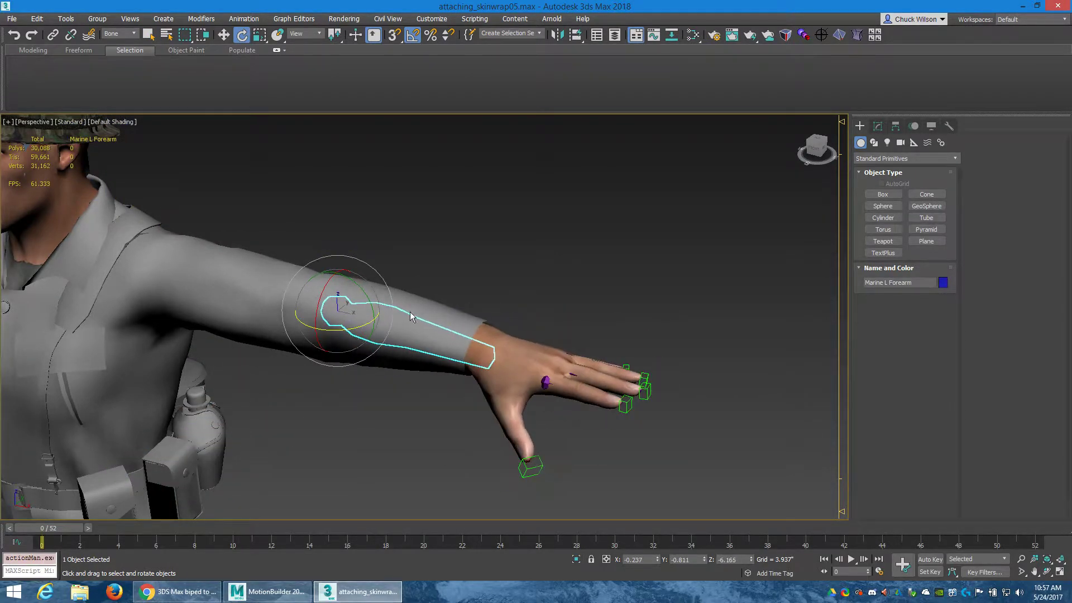
left_click(420, 403)
middle_click_drag(420, 398, 491, 375, "alt")
scroll(503, 393, "down", 5)
right_click(459, 351)
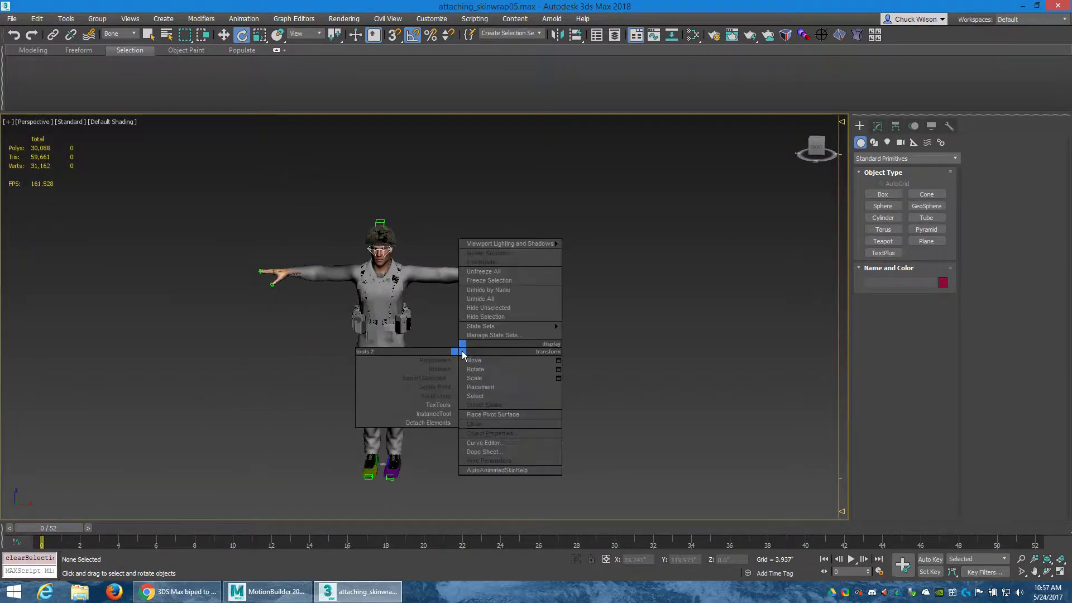
Step: Start exporting the whole scene as an FBX file named testmotionbuilder in the export folder
left_click(11, 27)
mouse_move(56, 190)
left_click(141, 192)
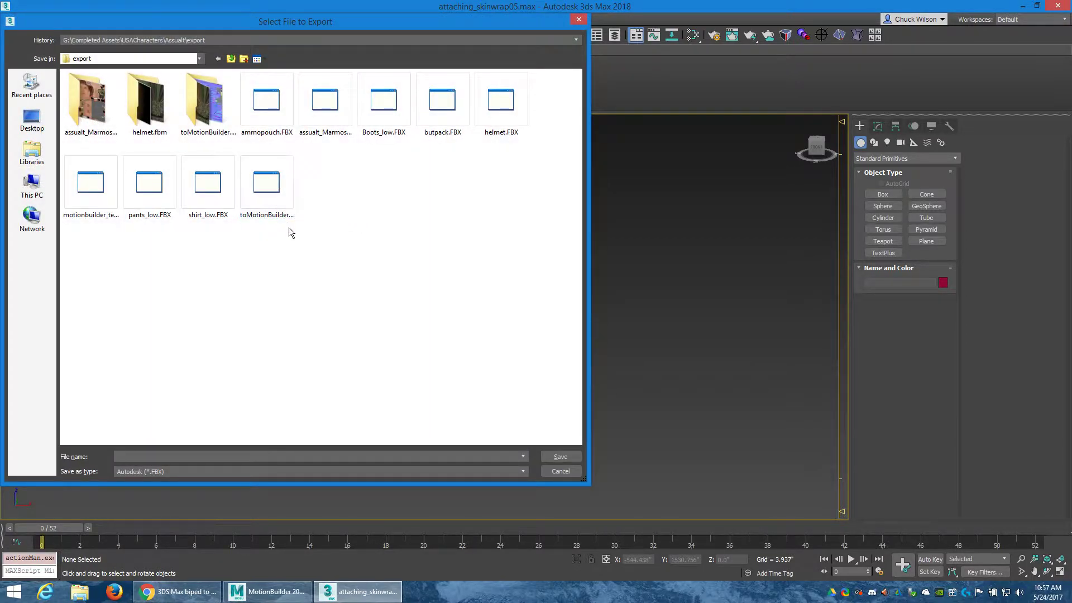
left_click(149, 453)
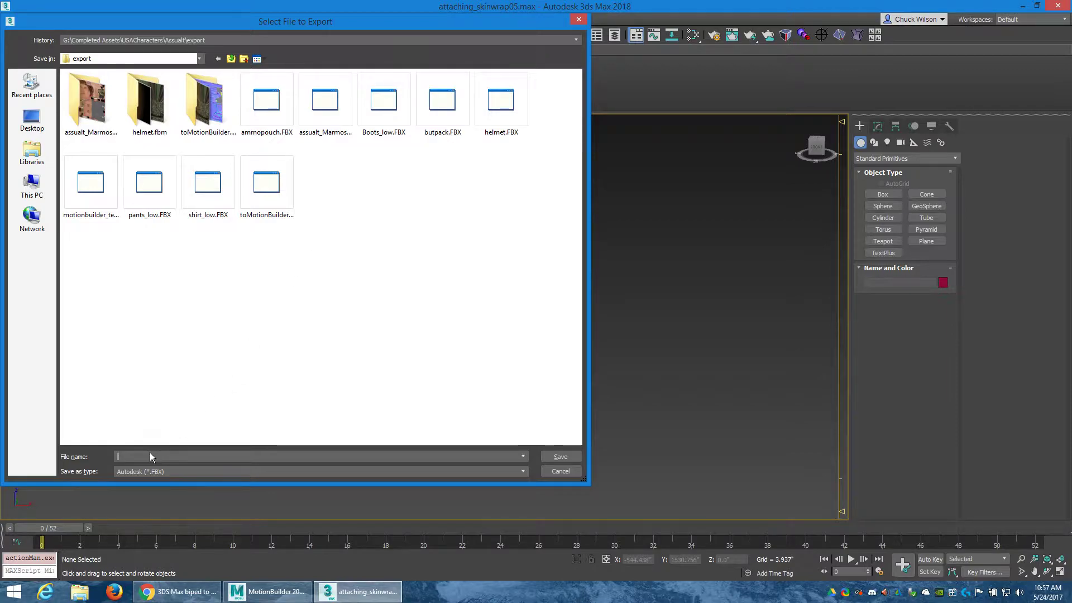
type("testm")
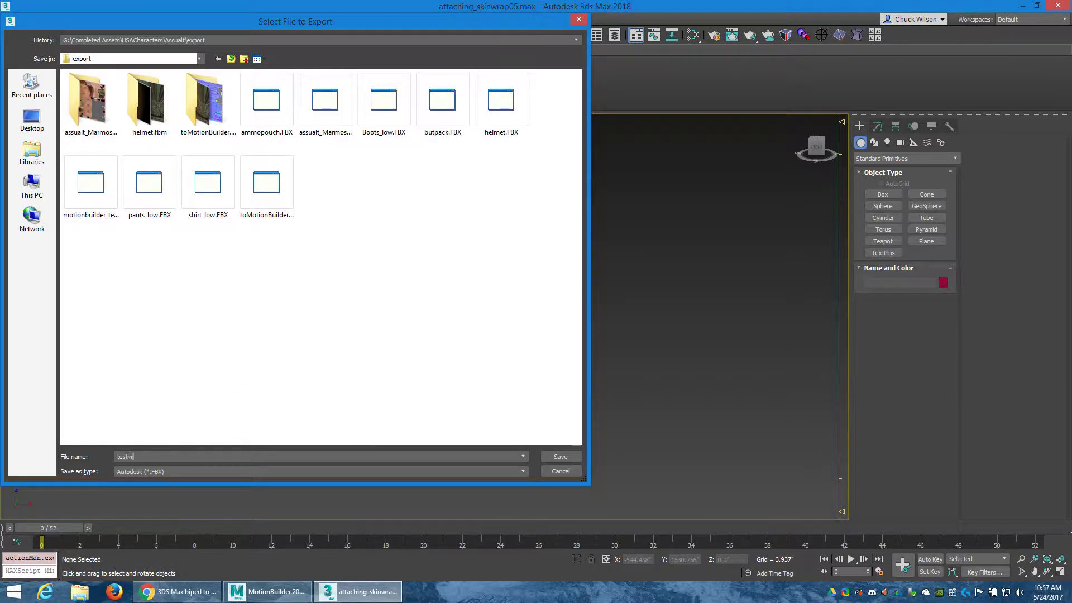
type("otionbuilder")
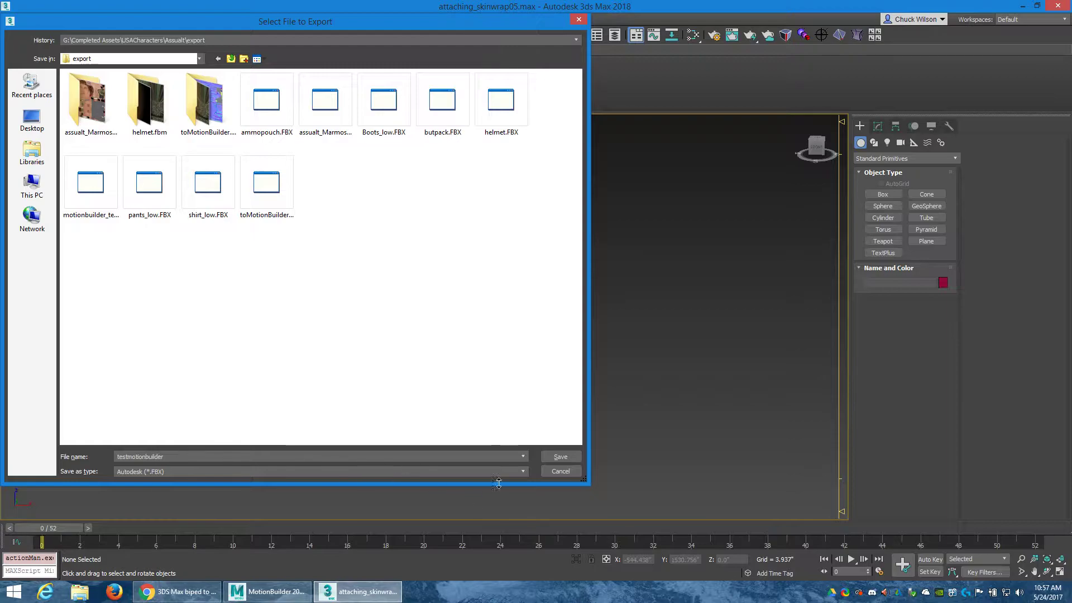
left_click(560, 457)
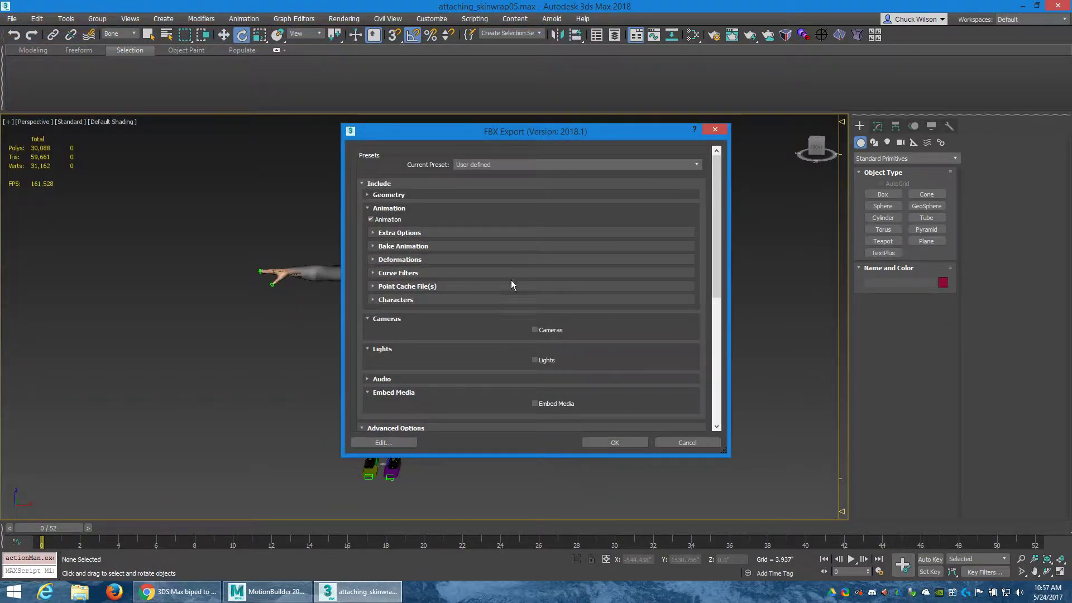
Step: Apply the Autodesk Media & Entertainment preset and complete the FBX export
left_click(697, 163)
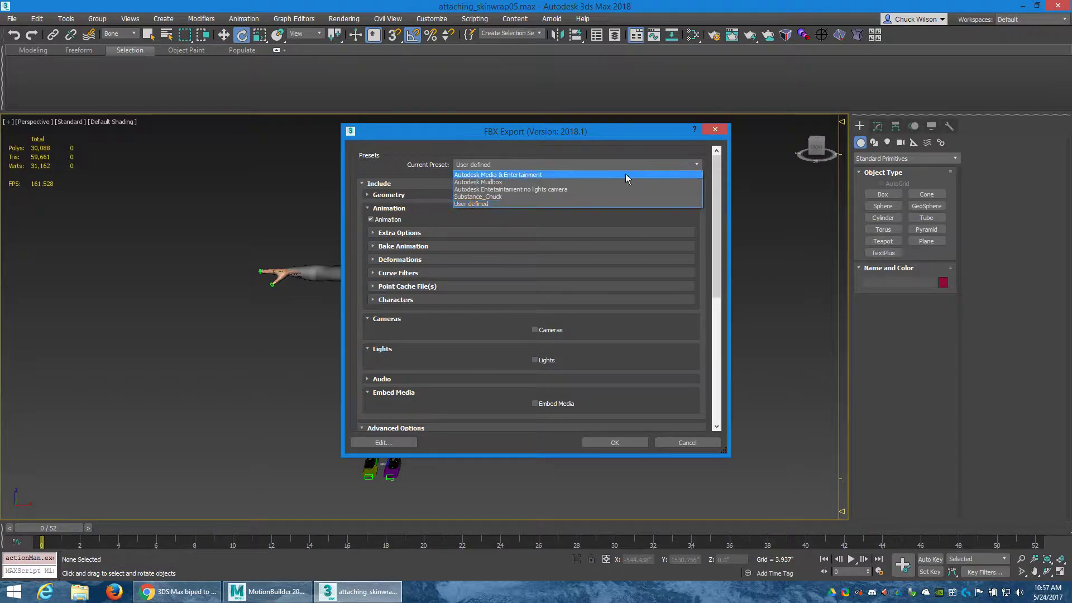
left_click(624, 175)
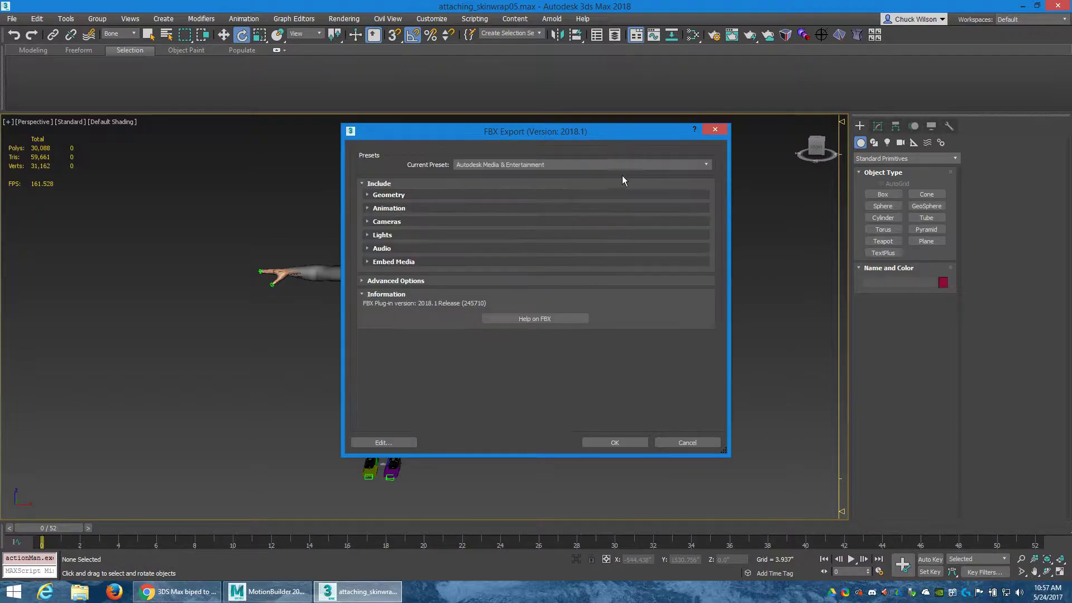
left_click(615, 443)
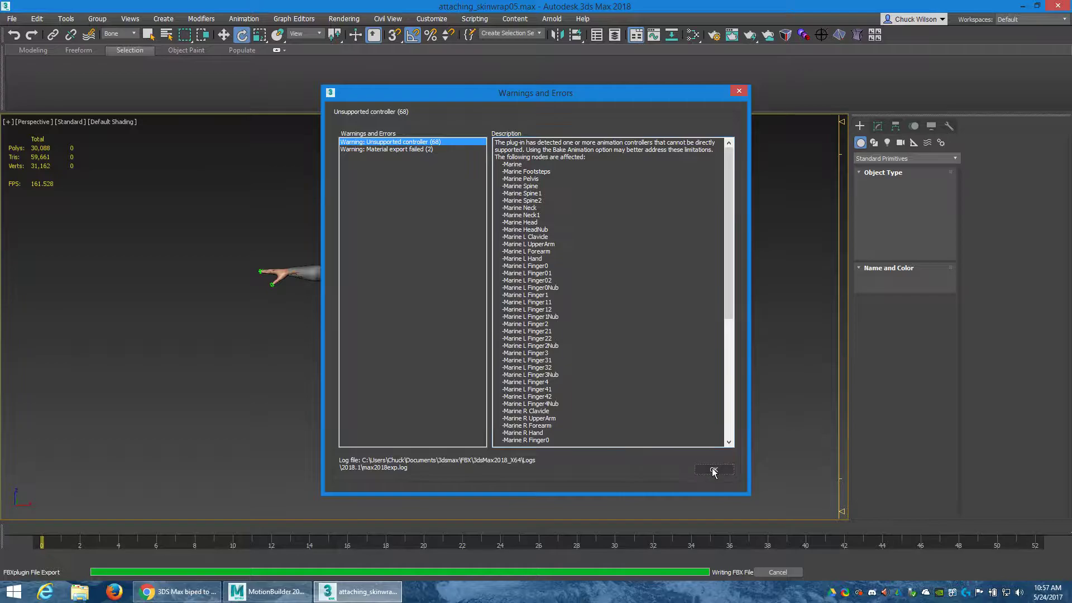
left_click(714, 470)
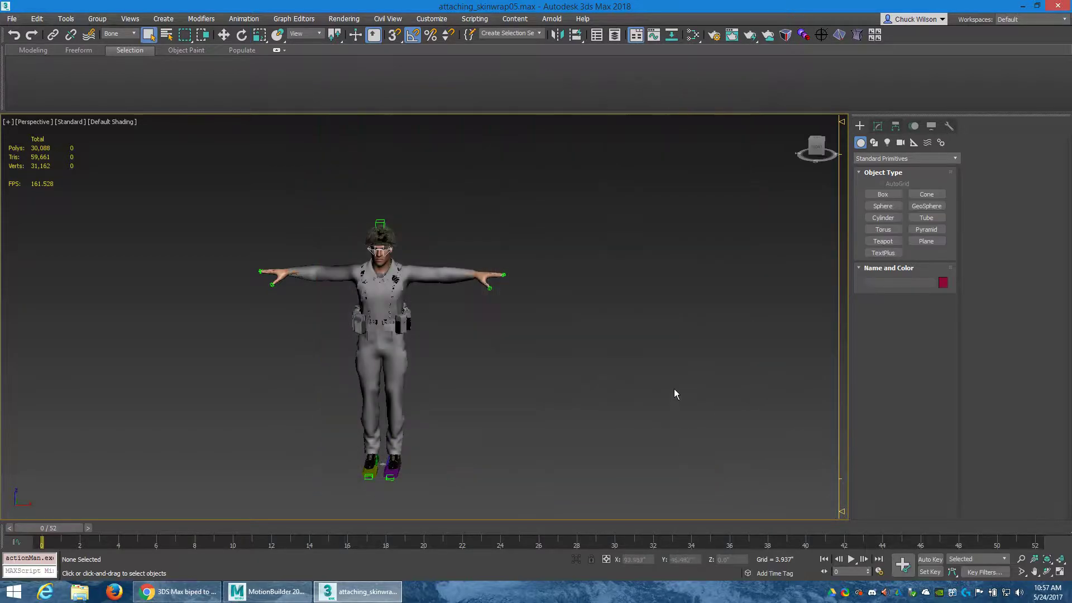
Step: Switch to MotionBuilder, open testmotionbuilder.FBX from the export folder, and show the character without X-Ray display
left_click(1023, 7)
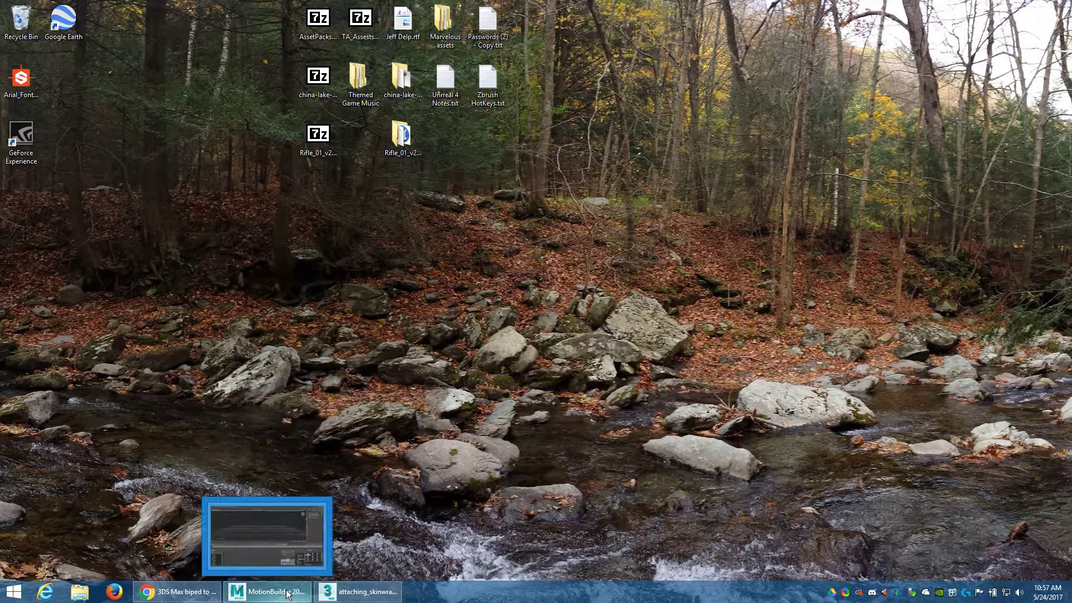
left_click(267, 591)
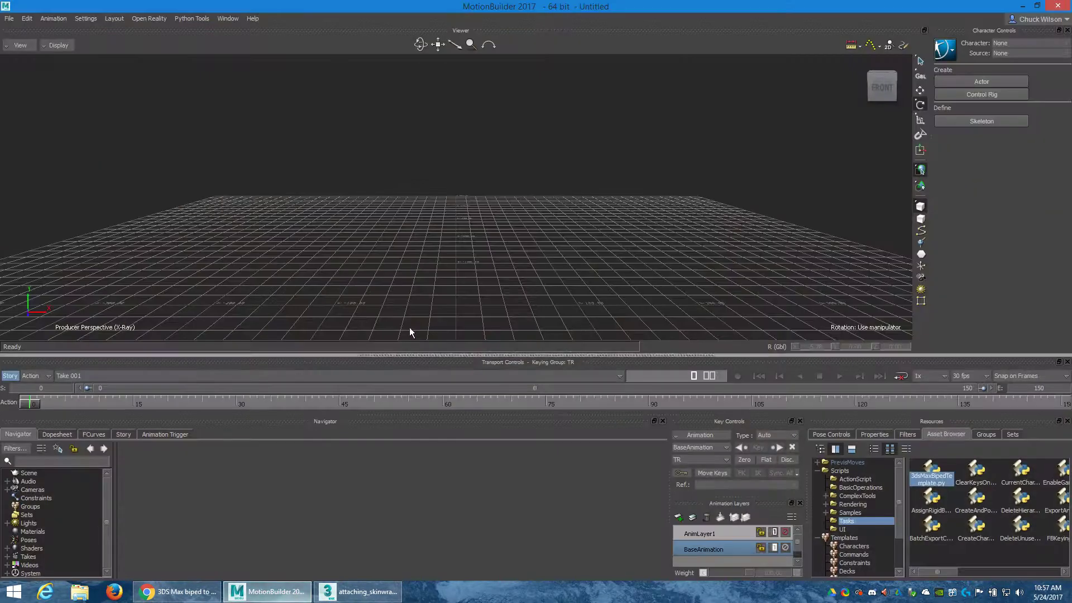
left_click(9, 19)
left_click(25, 41)
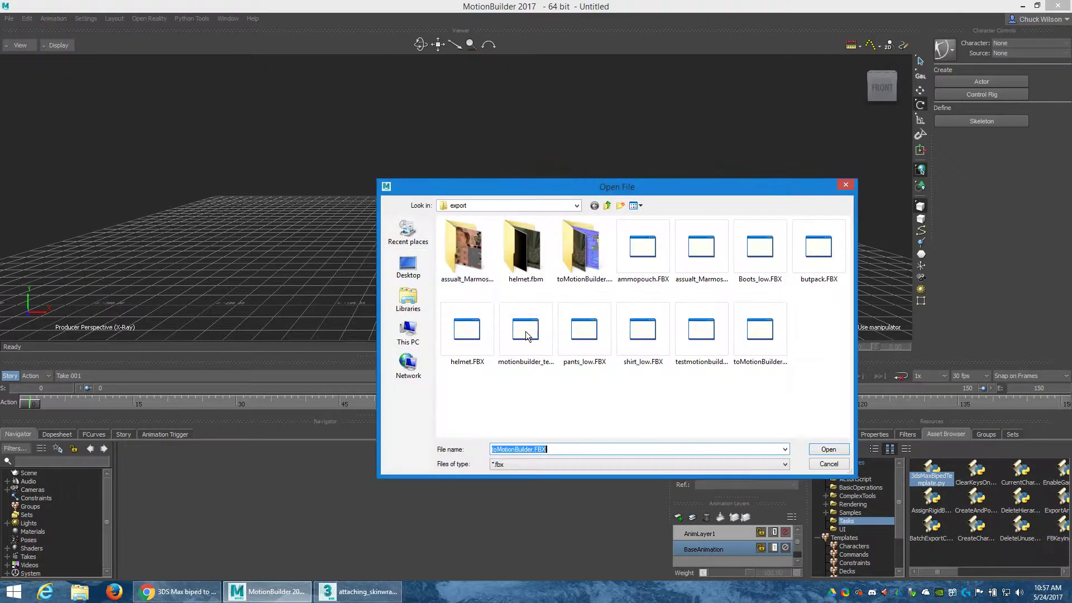
left_click(702, 331)
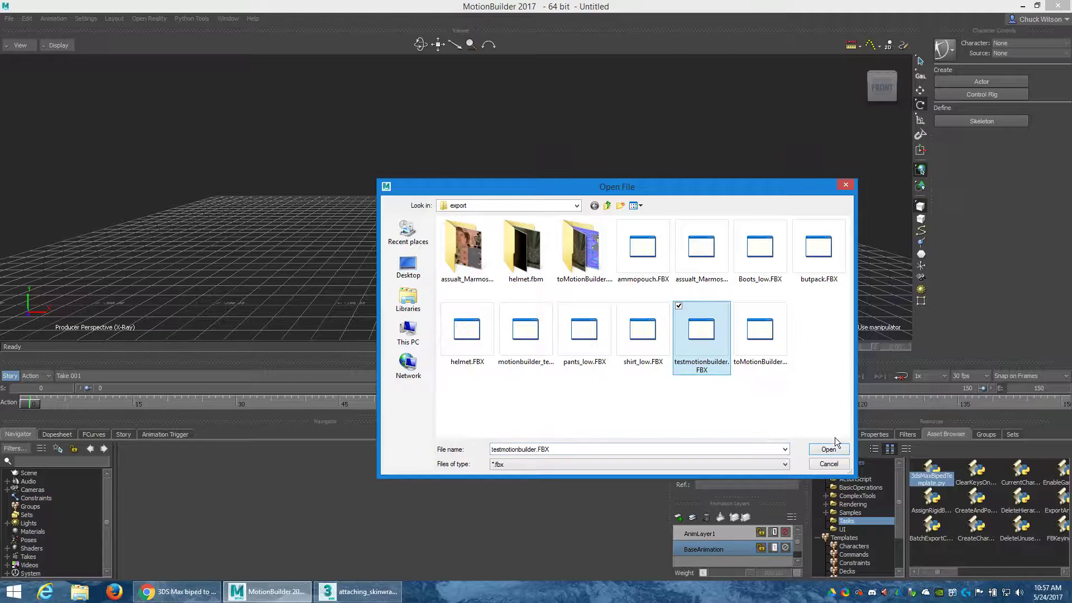
left_click(826, 449)
left_click(323, 555)
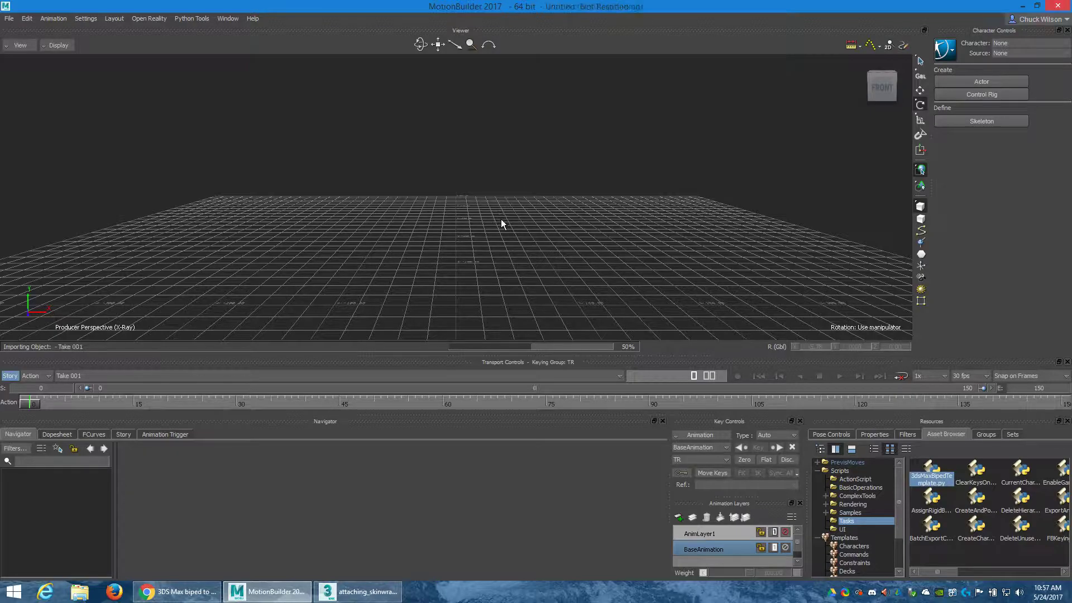
left_click_drag(498, 220, 566, 245, "ctrl+shift")
key("ctrl+a")
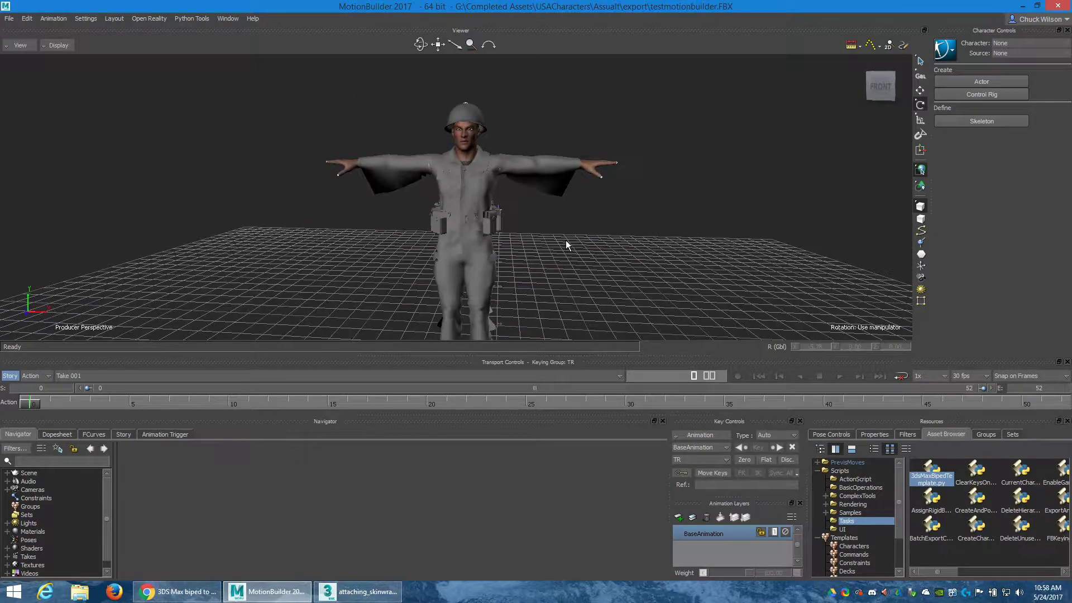
Step: Return to 3ds Max and examine the shirt, belt, straps and ammo pouches around the soldier's waist up close
left_click(1023, 7)
left_click(267, 592)
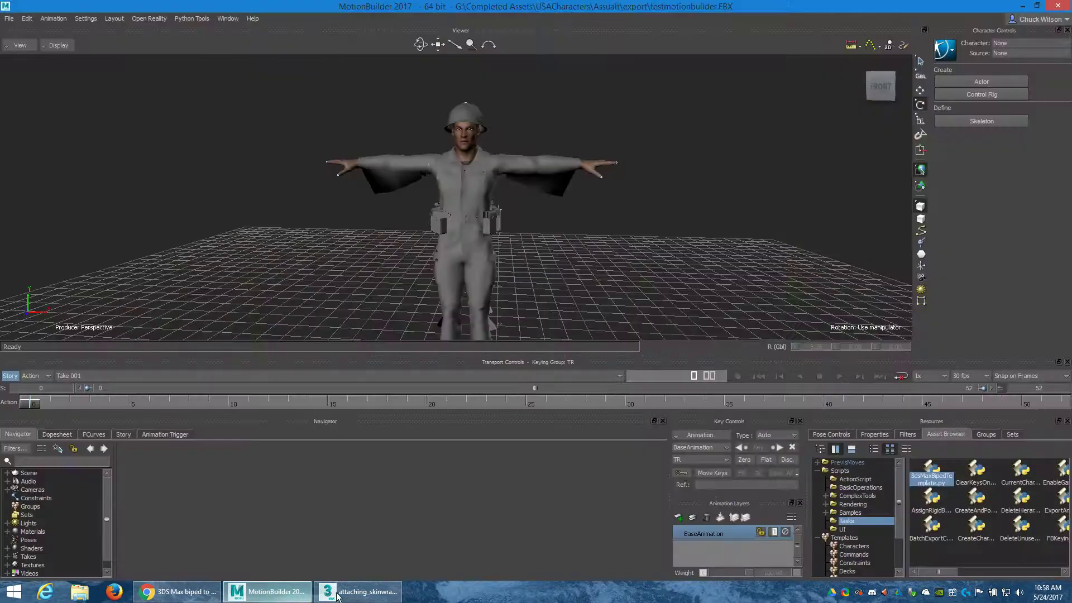
left_click(285, 587)
left_click(337, 593)
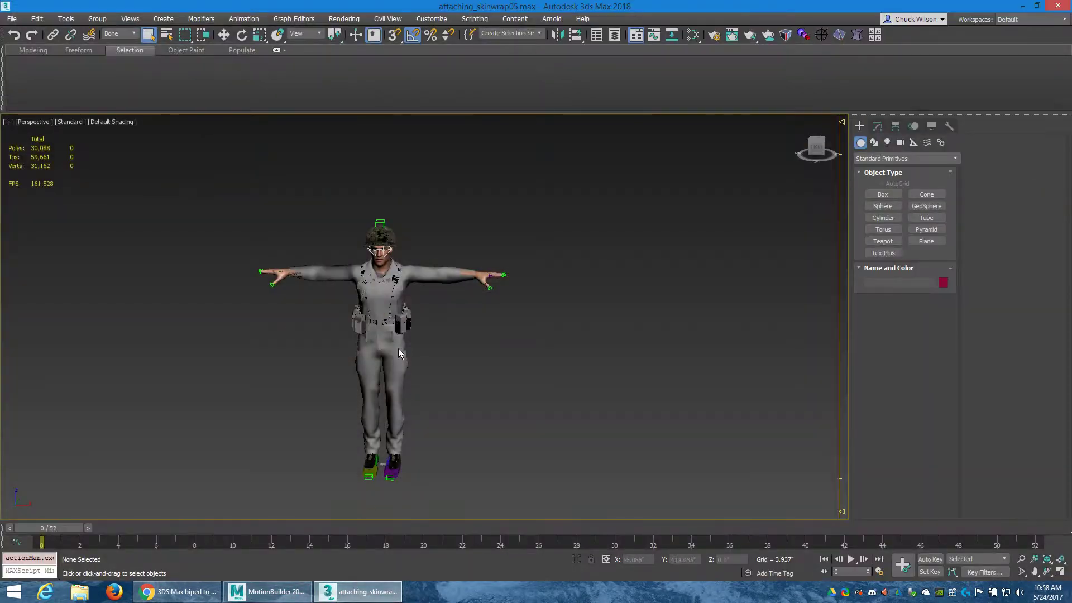
scroll(399, 353, "up", 10)
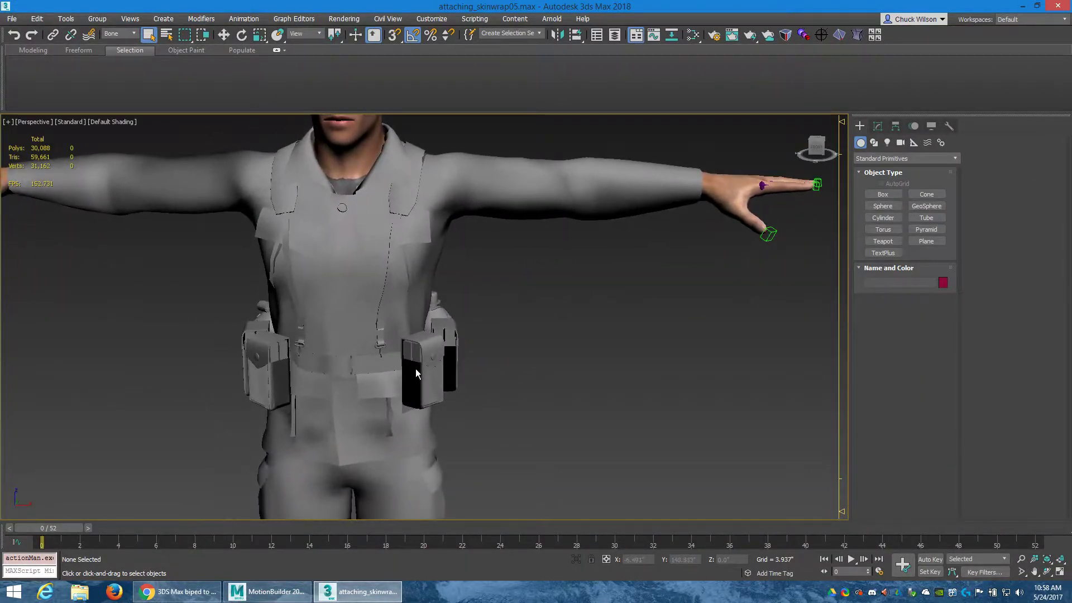
scroll(404, 412, "up", 4)
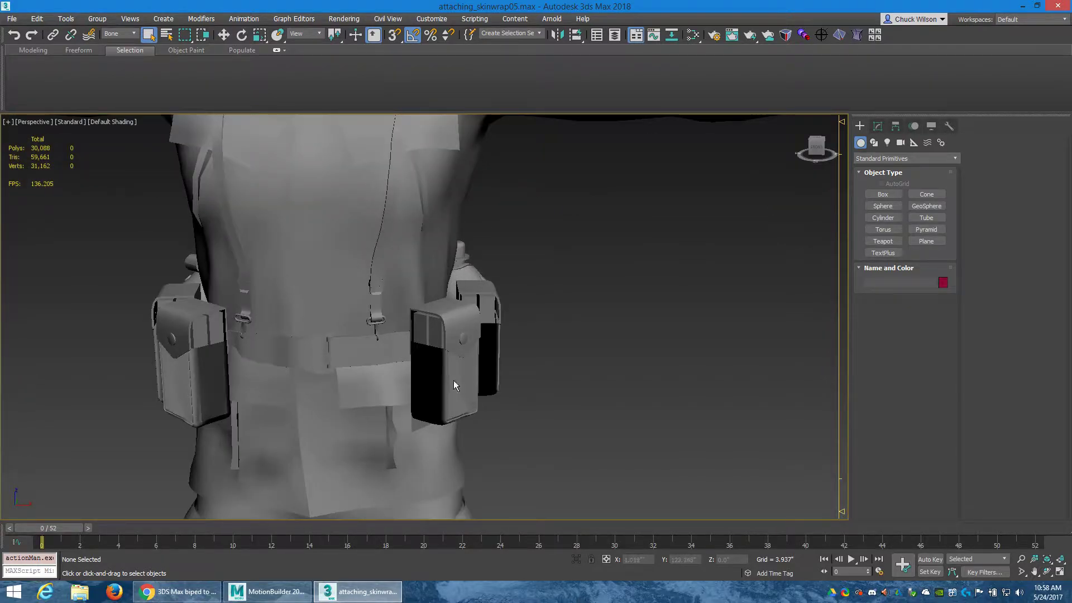
middle_click_drag(428, 385, 473, 385, "alt")
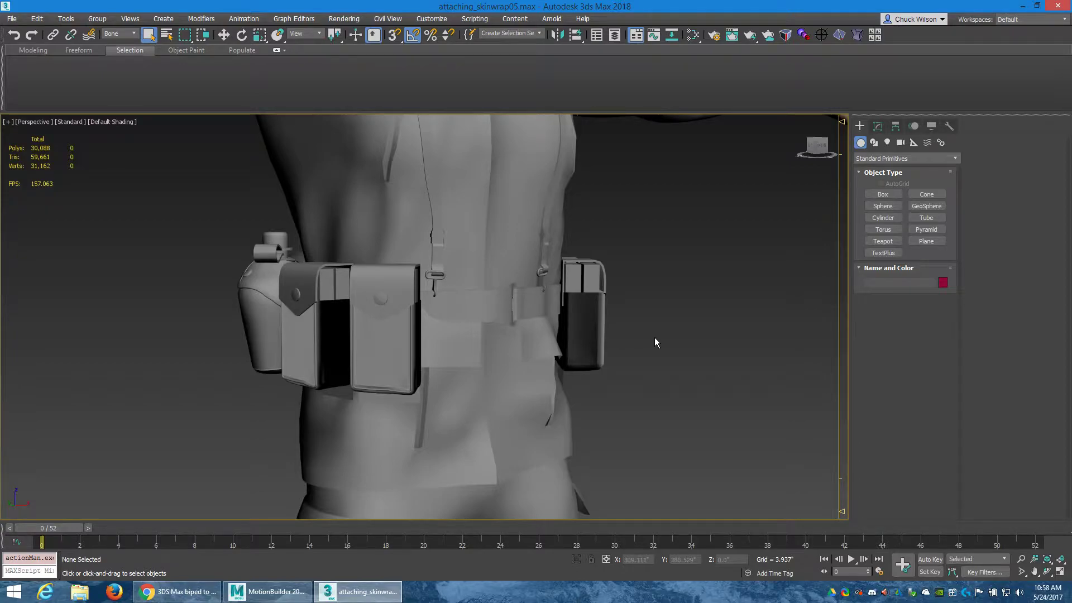
middle_click_drag(655, 338, 576, 341, "alt")
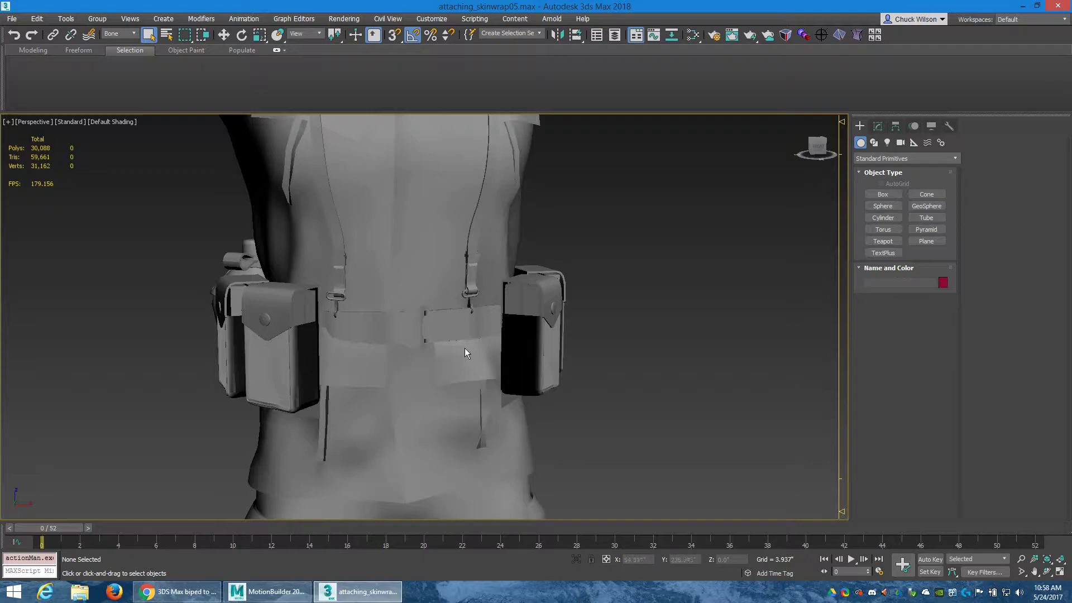
middle_click_drag(552, 376, 478, 357, "alt")
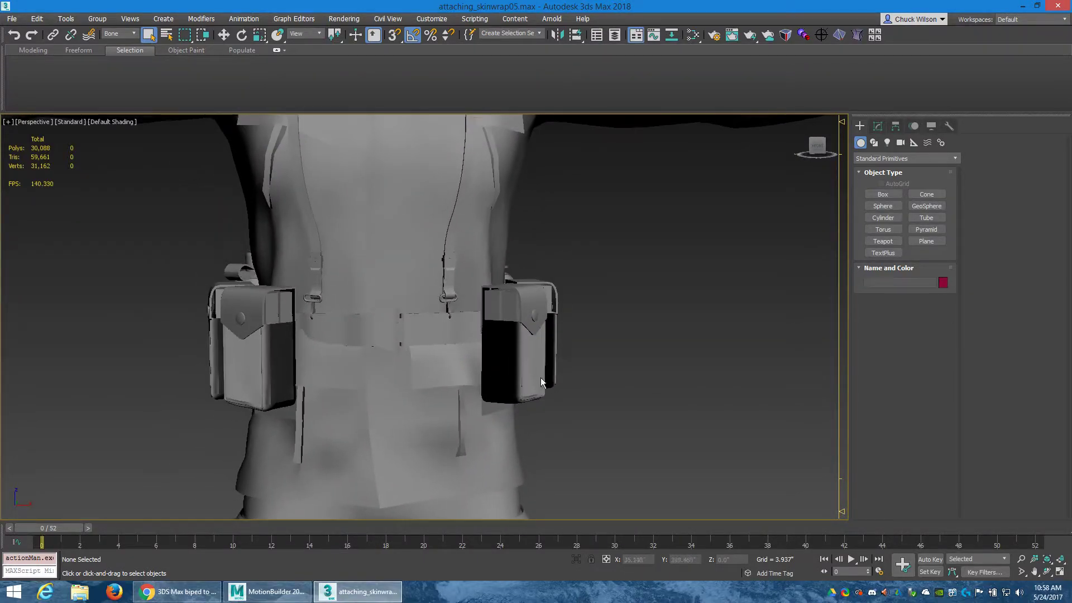
middle_click_drag(384, 241, 411, 281)
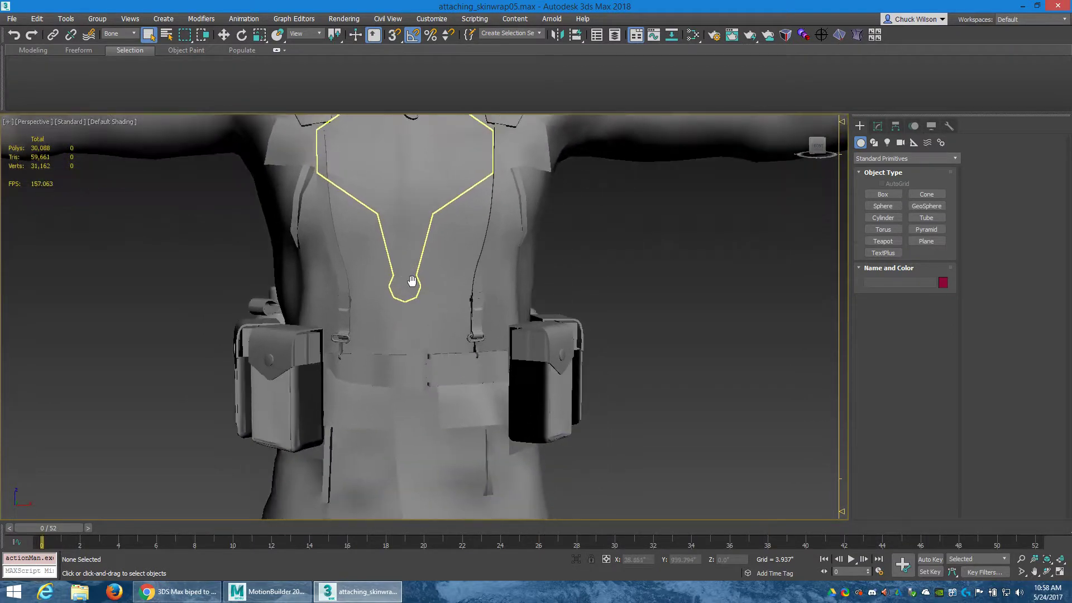
middle_click_drag(495, 395, 555, 383, "alt")
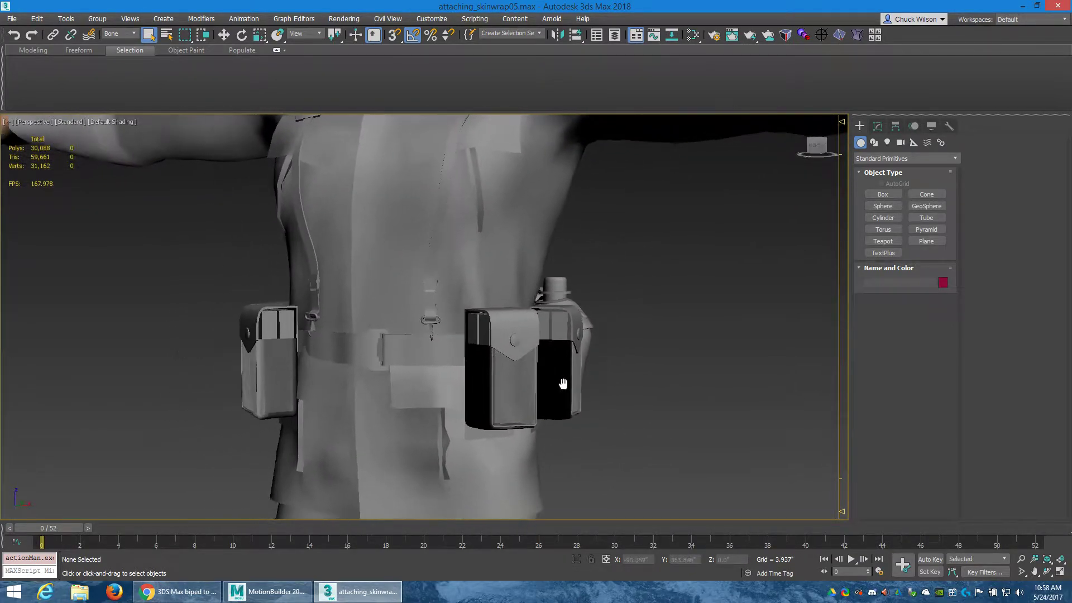
scroll(511, 409, "up", 5)
middle_click_drag(511, 409, 502, 360)
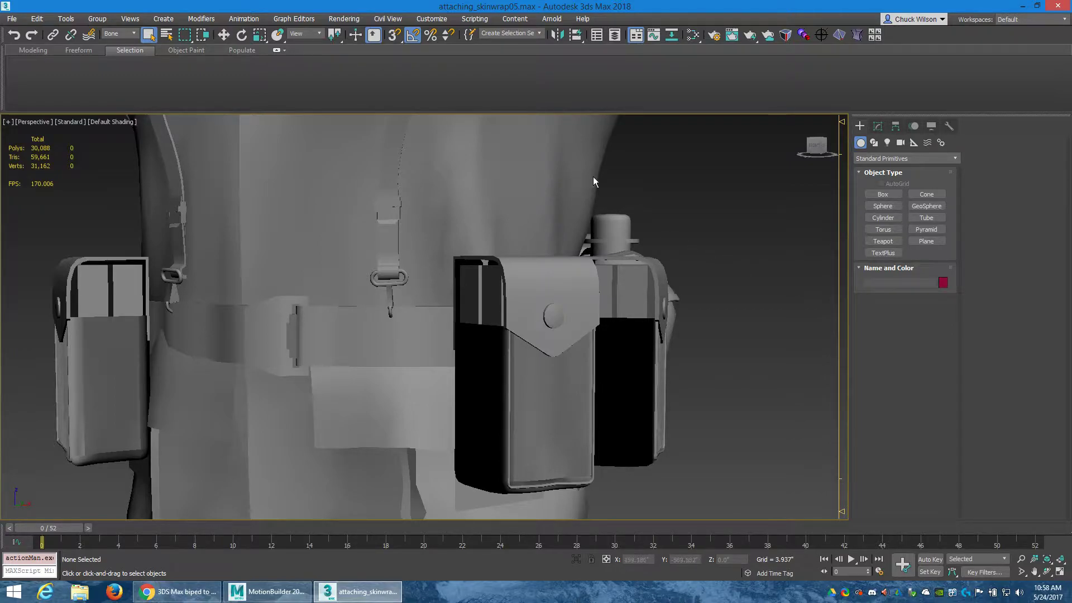
Step: Bring up the modifier controls and set the selection filter to All object types
left_click(876, 126)
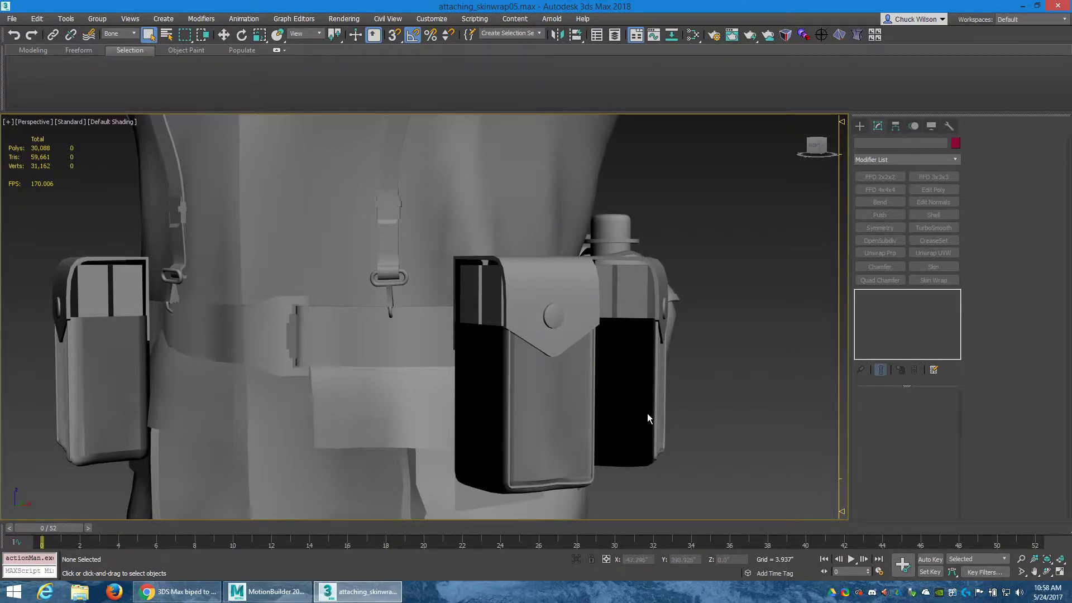
mouse_move(558, 400)
middle_mouse_down("alt")
mouse_move(570, 400)
mouse_move(556, 385)
middle_mouse_up("alt")
middle_click_drag(556, 385, 528, 393)
scroll(500, 356, "down", 5)
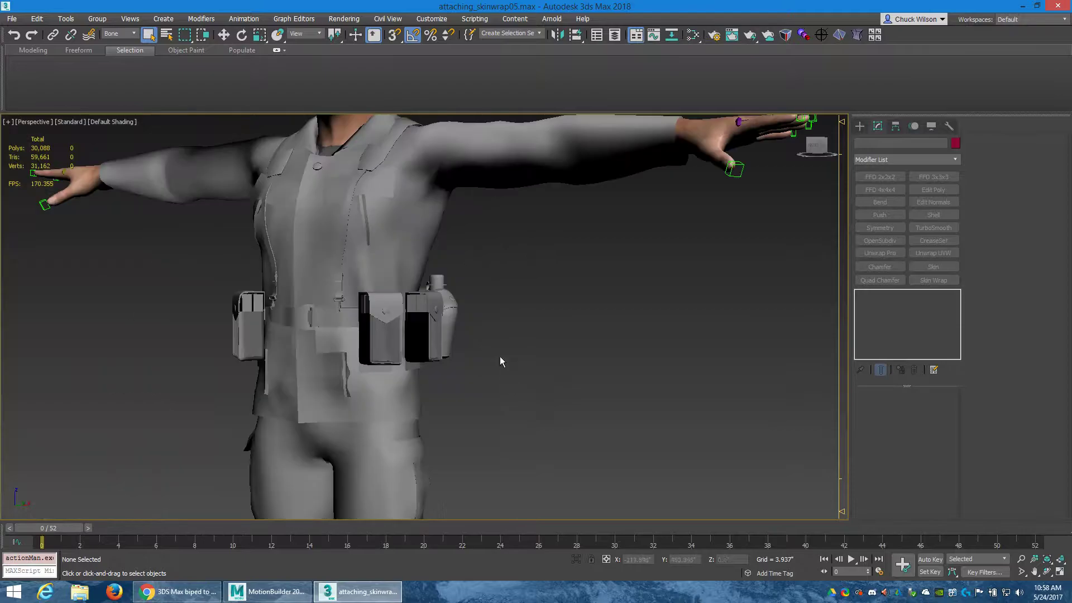
middle_click_drag(500, 357, 507, 322, "alt")
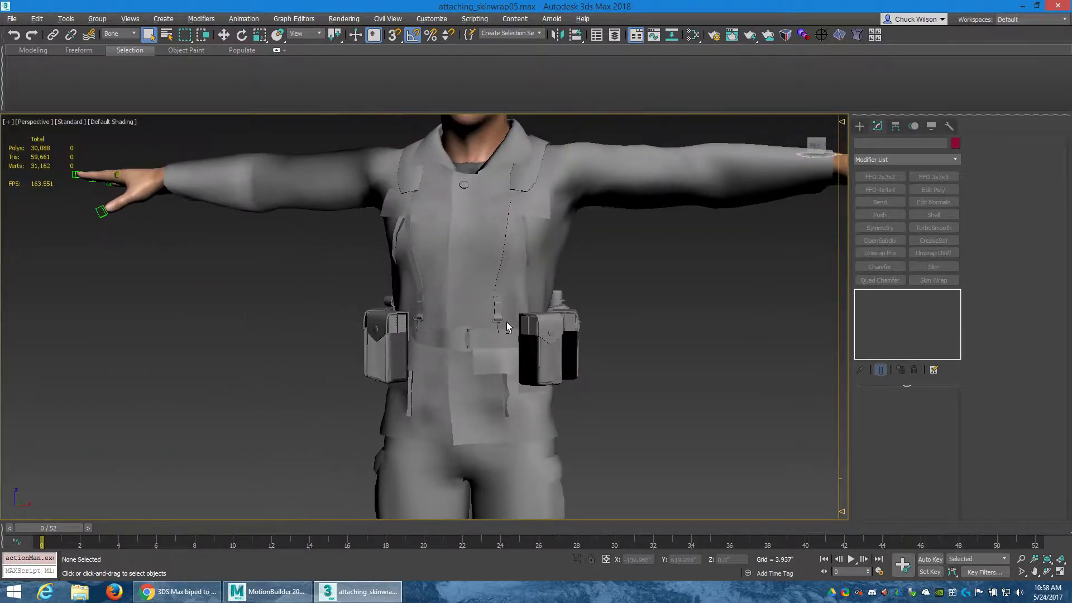
left_click(119, 33)
left_click(120, 43)
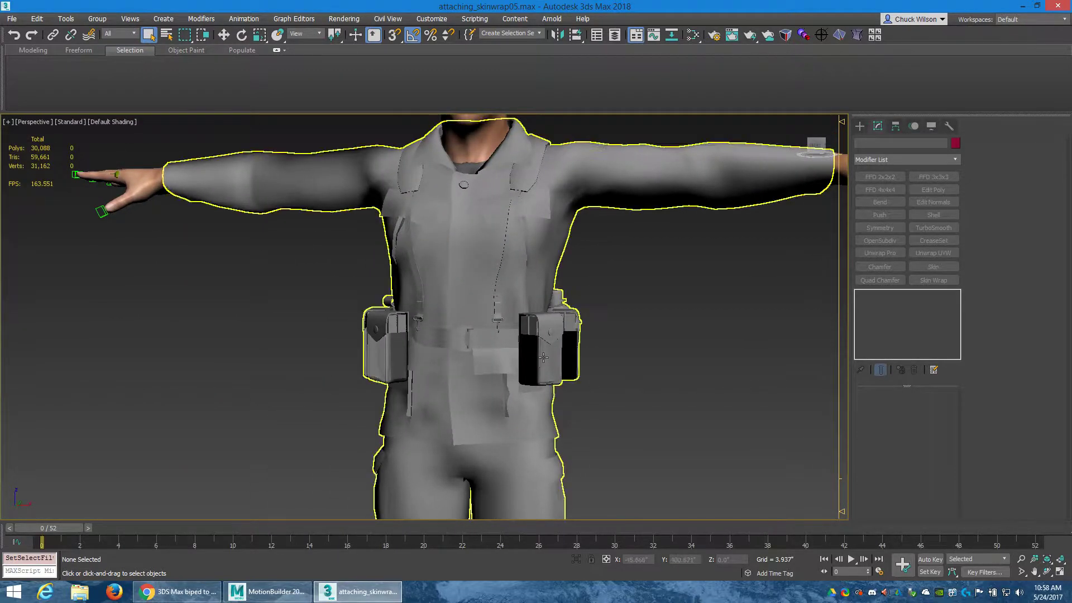
Step: Select the soldier's jacket mesh and enter Element level on its Editable Poly base, beneath the Skin modifier
left_click(547, 352)
middle_click_drag(611, 382, 494, 375)
scroll(619, 385, "up", 8)
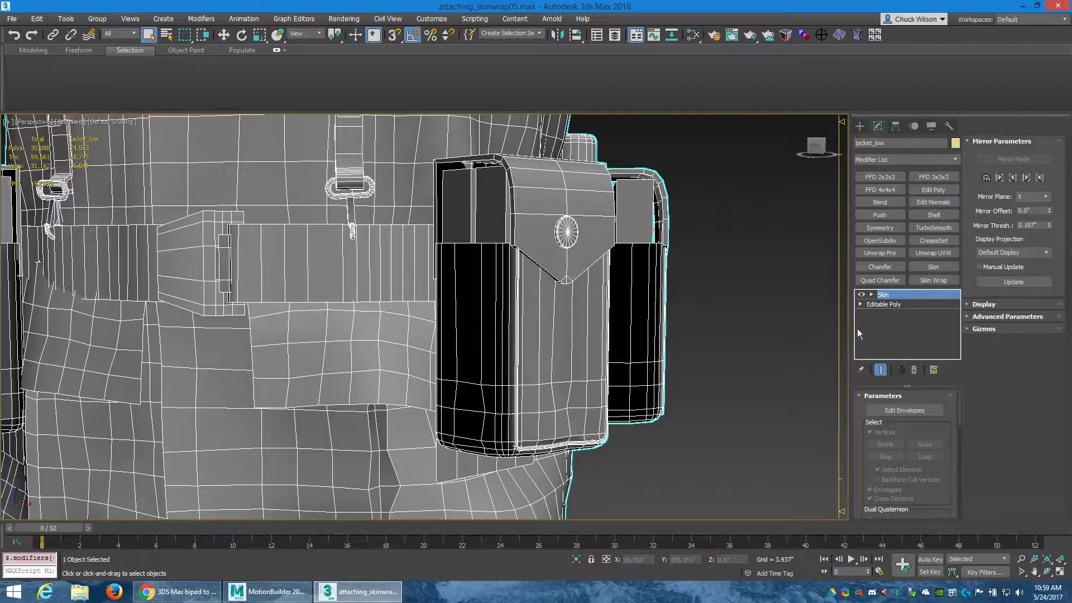
middle_click_drag(727, 338, 694, 342)
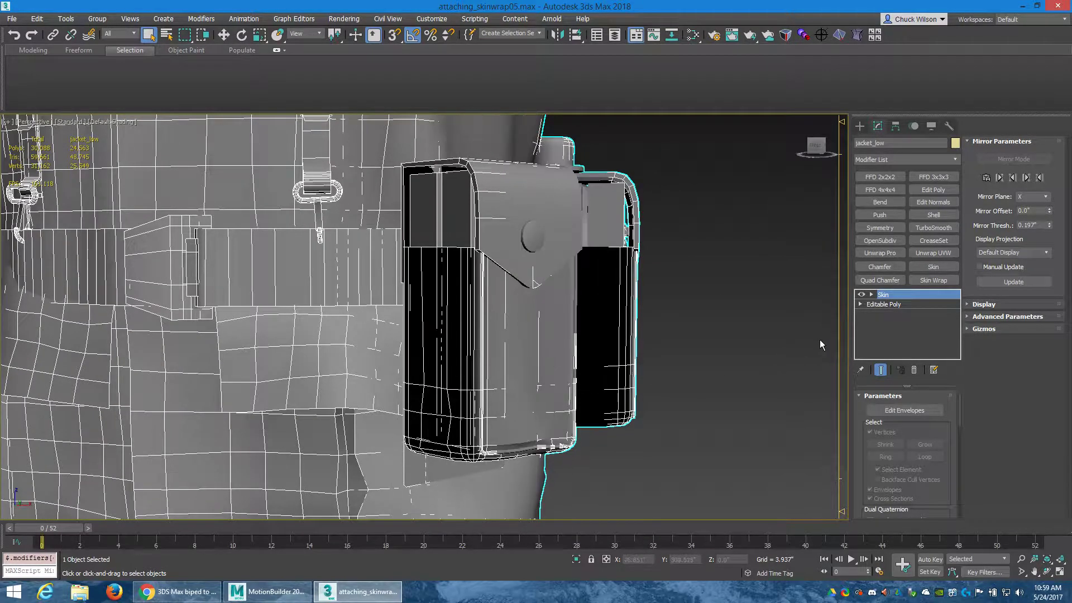
left_click(873, 305)
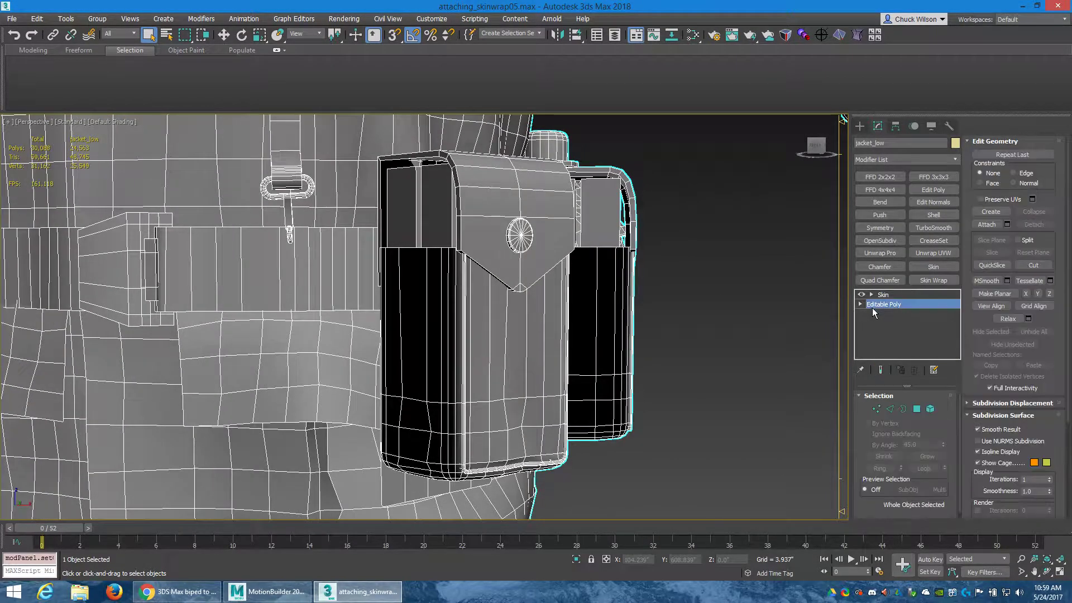
left_click(930, 408)
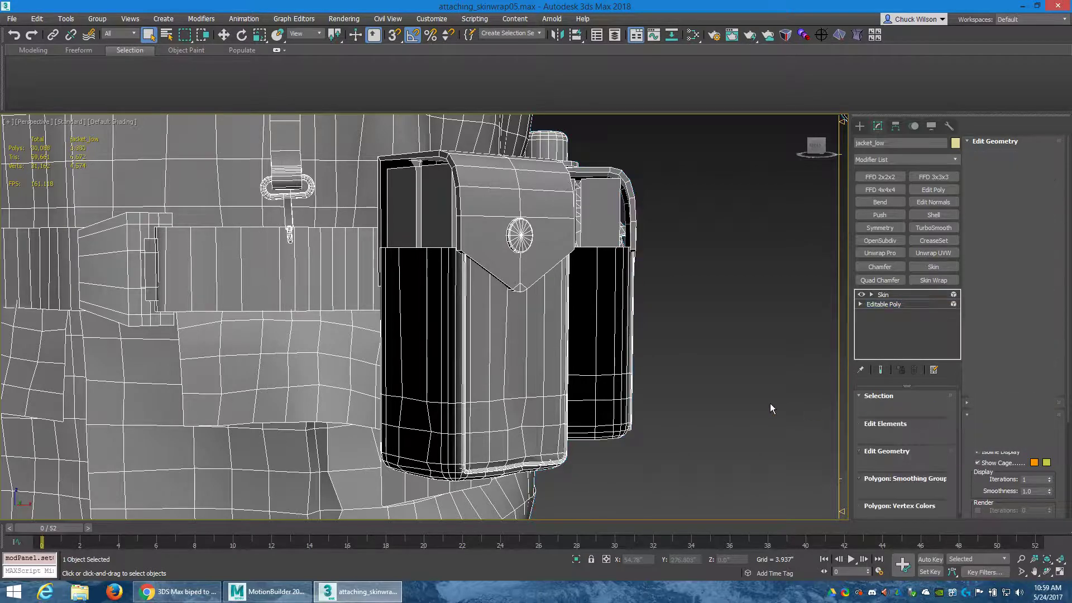
Step: Detach the lower body of the front ammo pouch from the jacket as a separate object, keeping the suggested name, and leave Element level
left_click(480, 349)
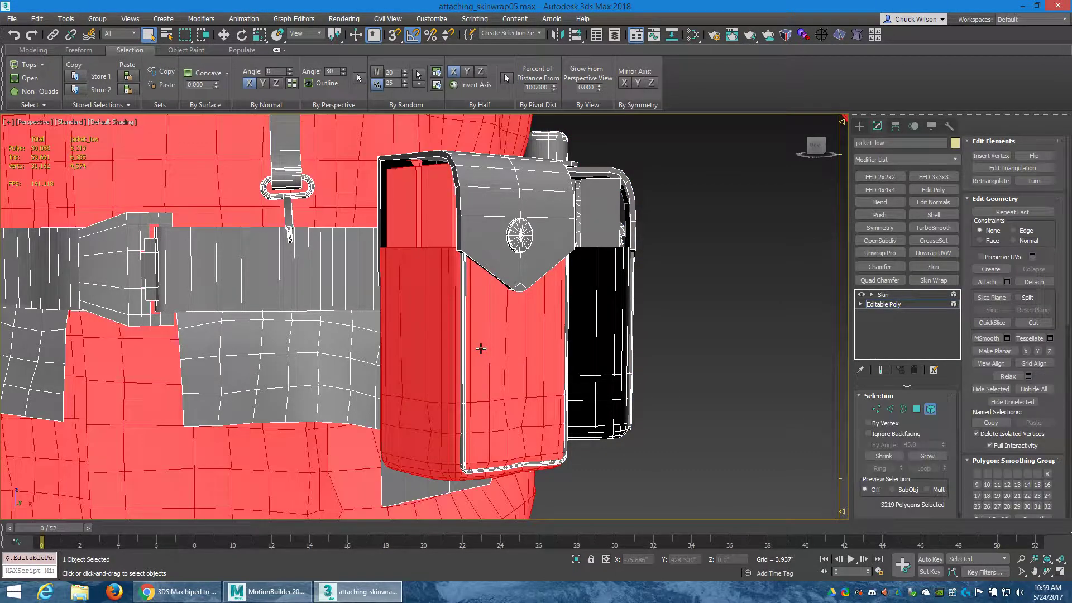
left_click(719, 378)
left_click(506, 344)
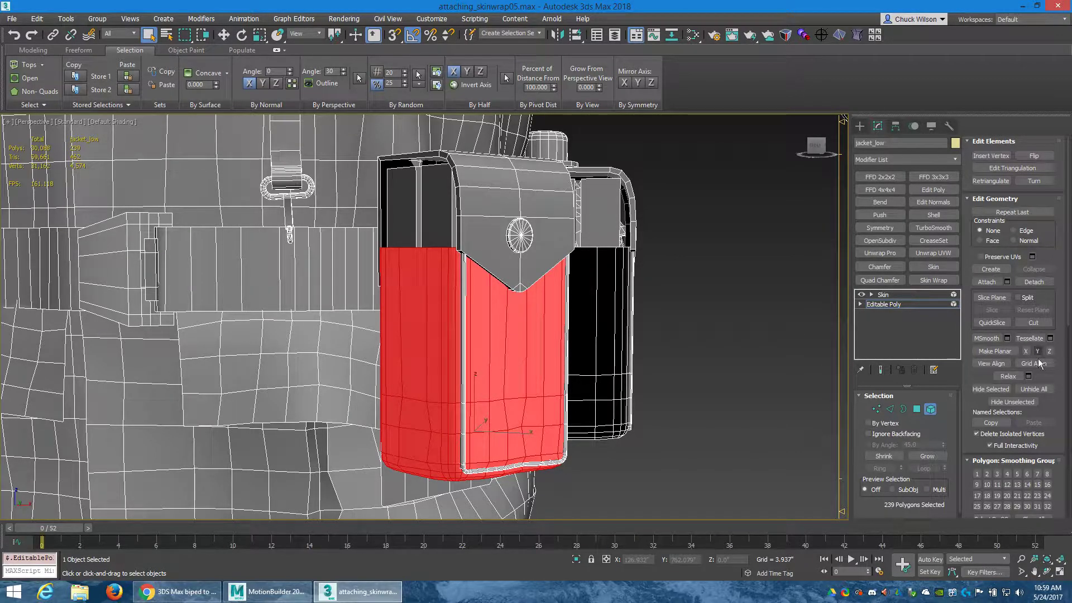
left_click(1034, 283)
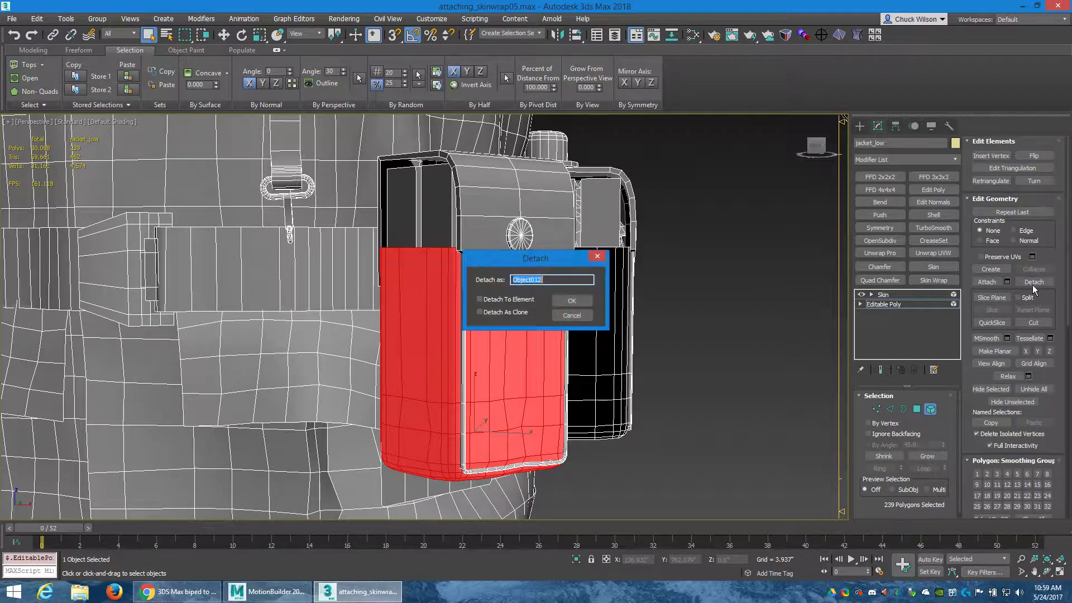
left_click(578, 301)
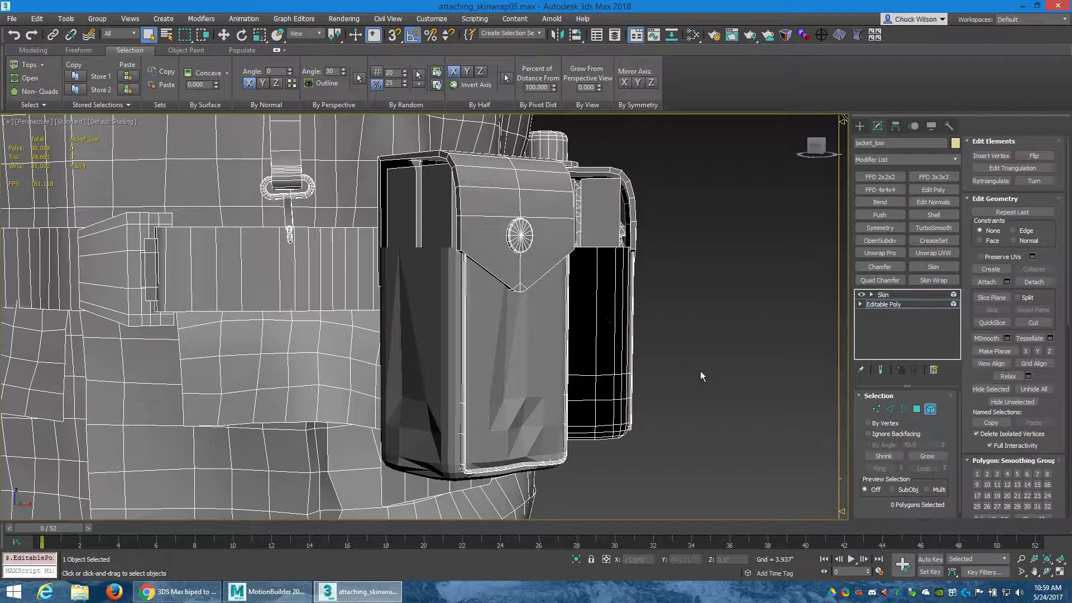
left_click(930, 409)
Step: Detach the lower bodies of the other three ammo pouches from the jacket together as one separate object, keeping the suggested name
scroll(670, 408, "down", 5)
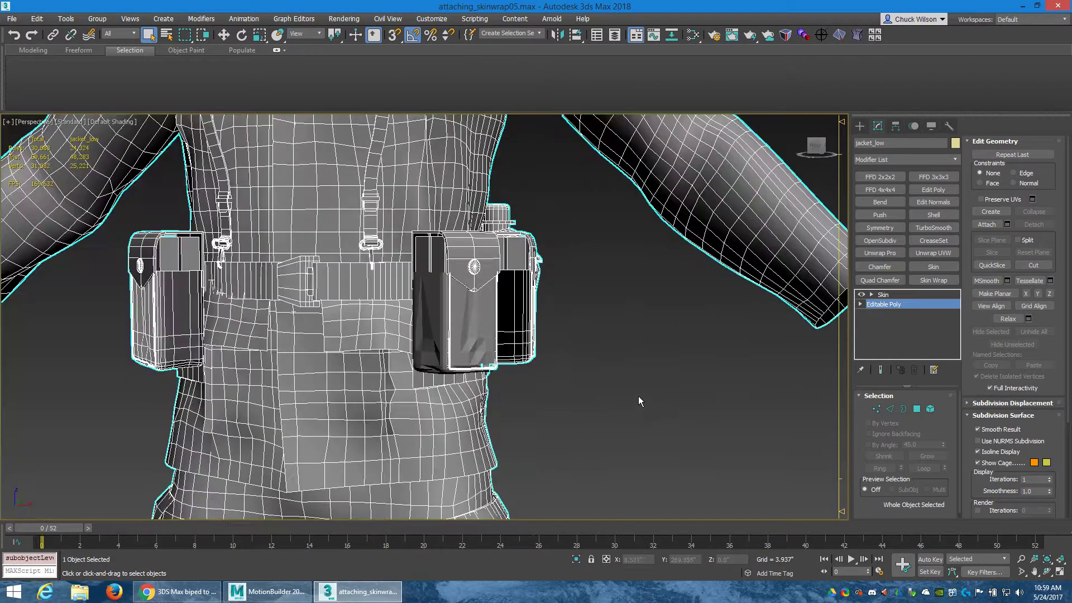
middle_click_drag(609, 370, 534, 394, "alt")
scroll(523, 376, "up", 6)
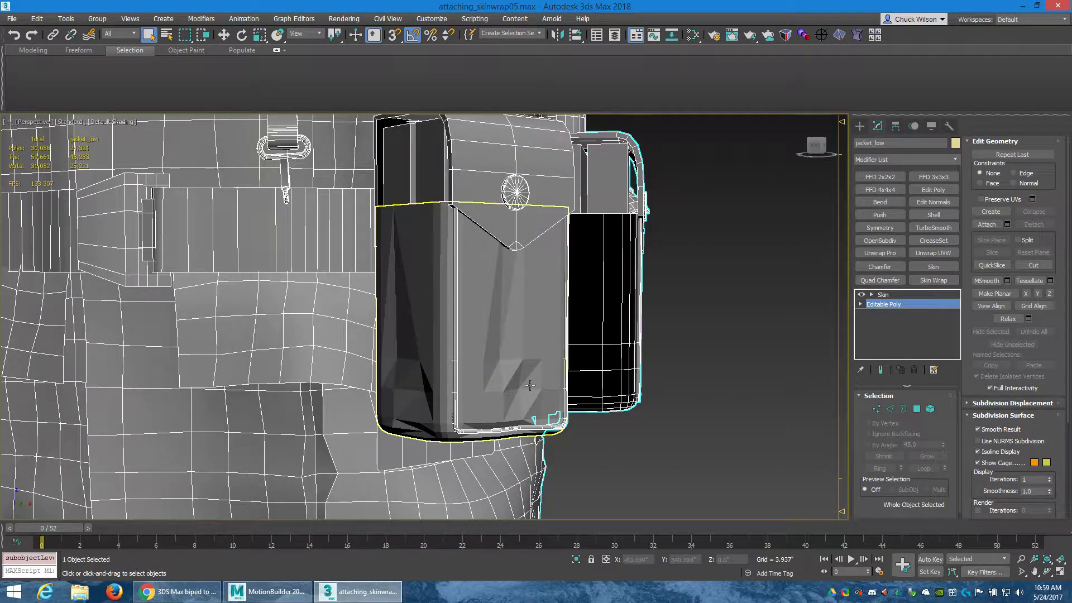
scroll(530, 389, "down", 5)
scroll(565, 395, "up", 3)
key("Page_Up")
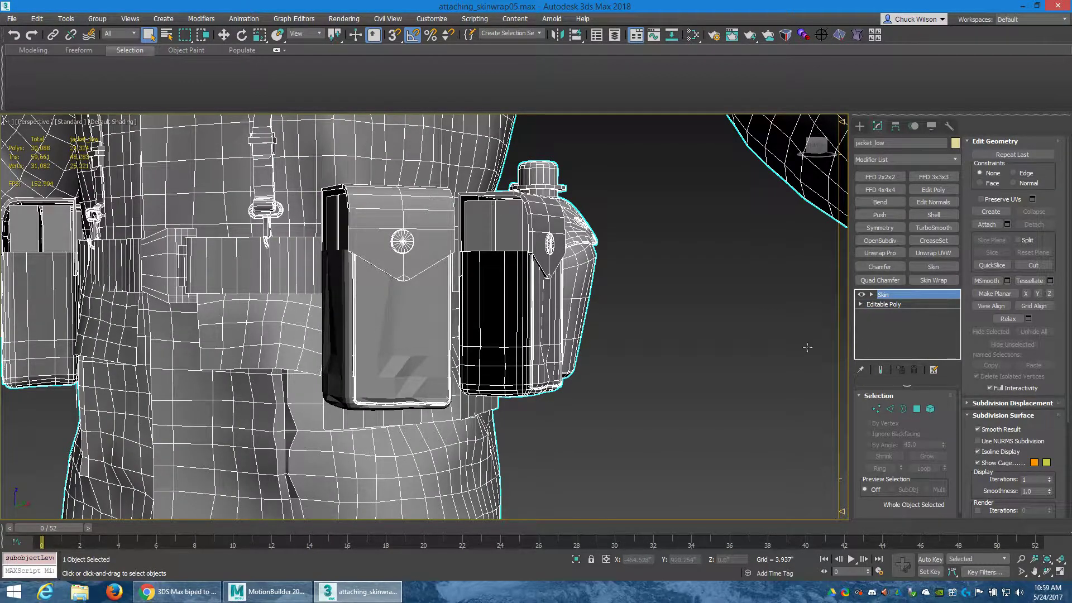
left_click(880, 305)
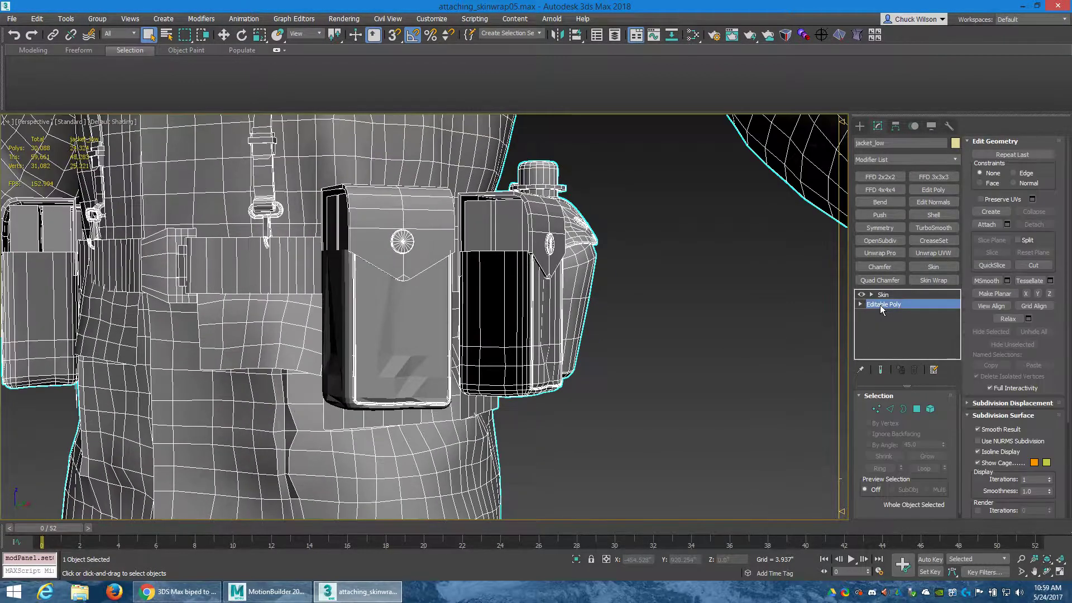
left_click(930, 409)
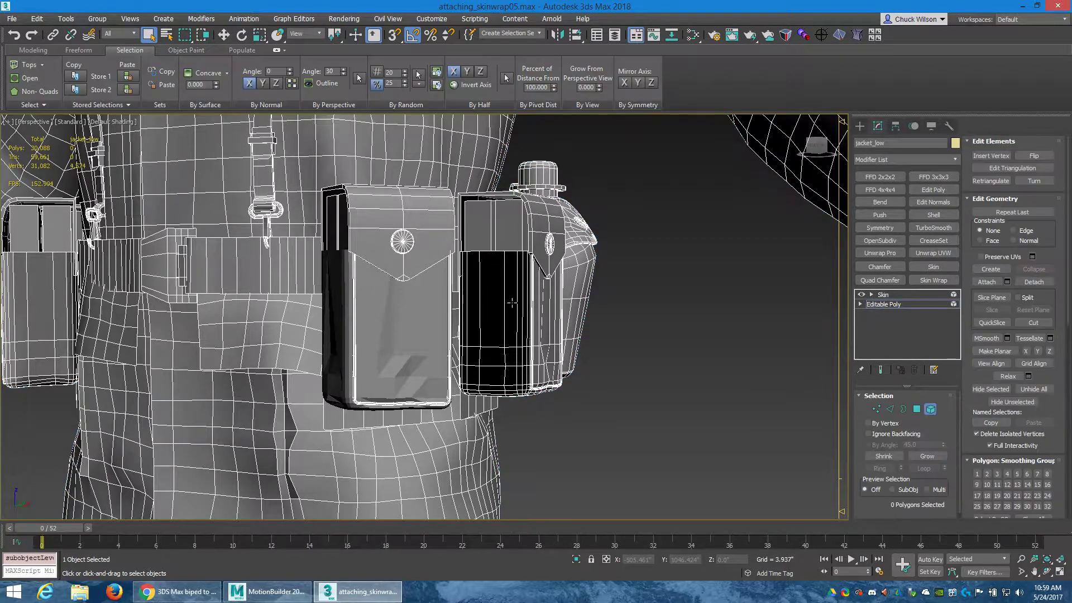
left_click(512, 302)
middle_click_drag(227, 341, 345, 370, "alt")
left_click(340, 356, "ctrl")
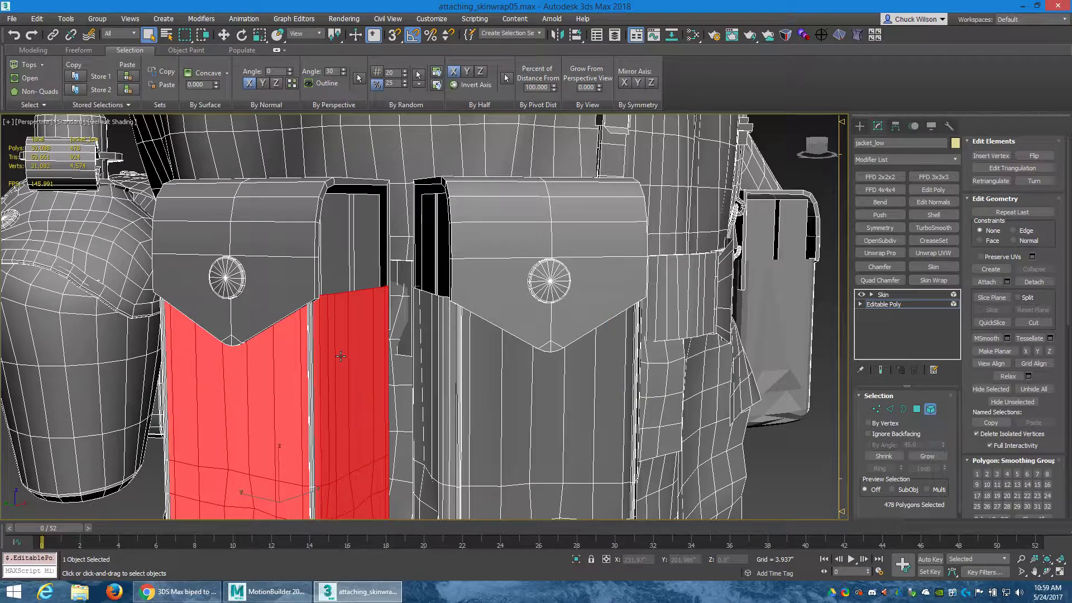
left_click(517, 380, "ctrl")
middle_click_drag(645, 403, 428, 381, "alt")
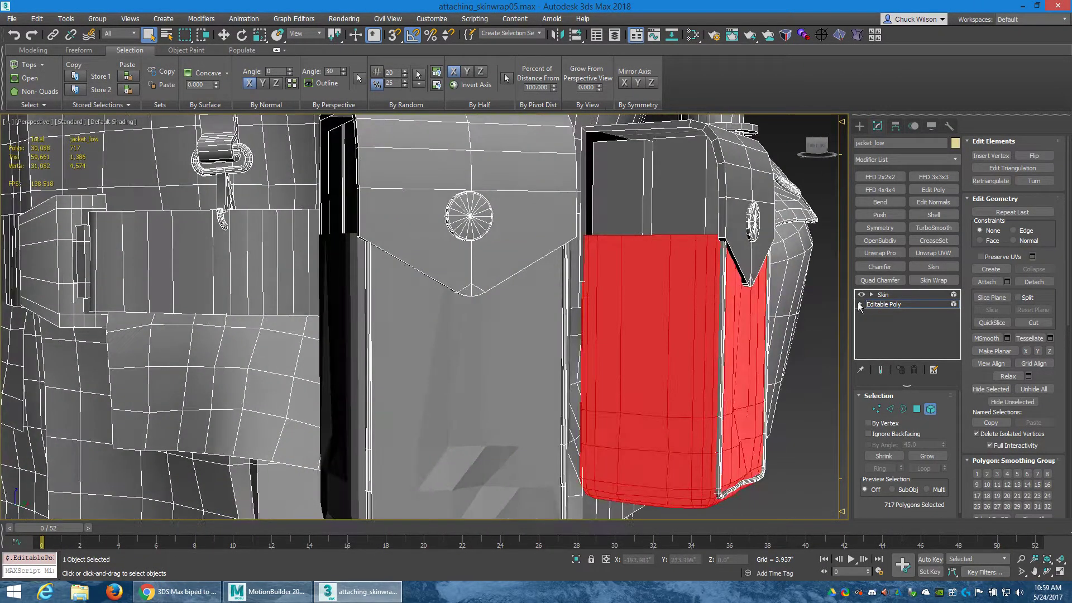
left_click(1033, 282)
key("Return")
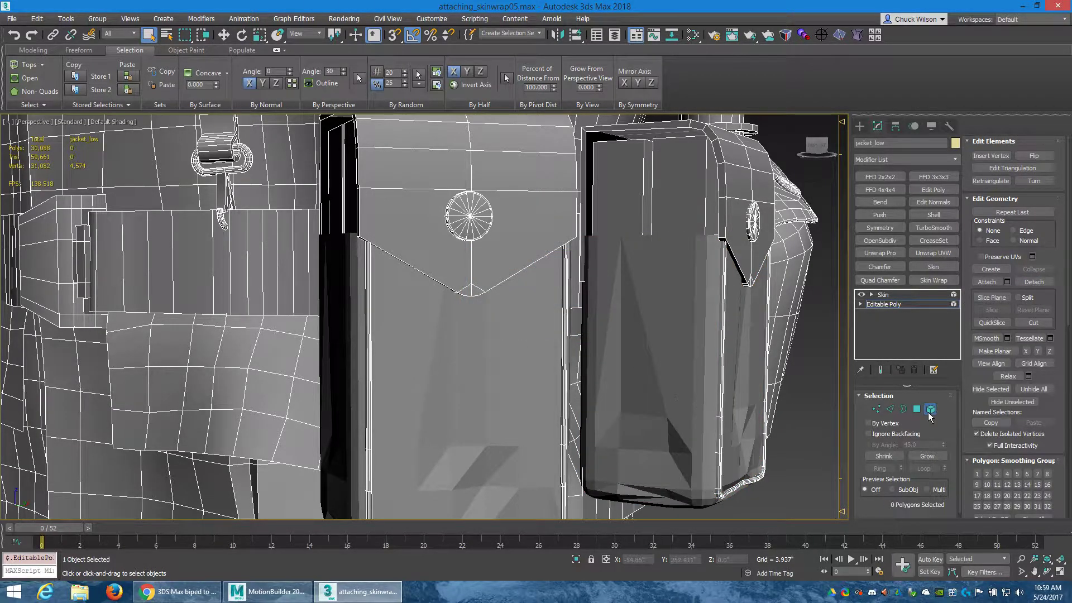
left_click(930, 412)
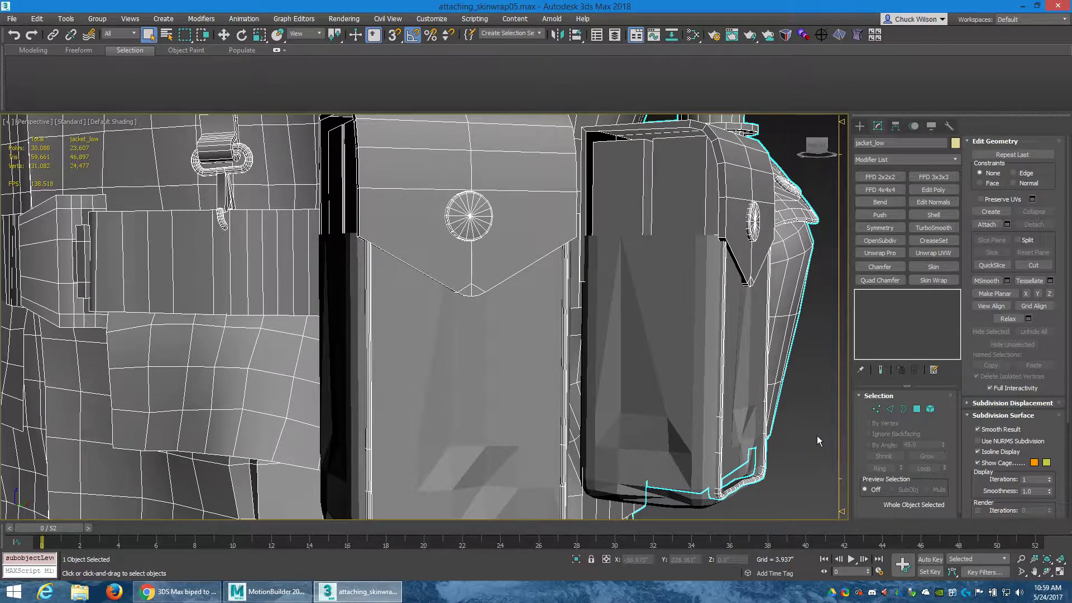
Step: Select all polygons of the detached three-pouch object and smooth their shading
left_click(769, 429)
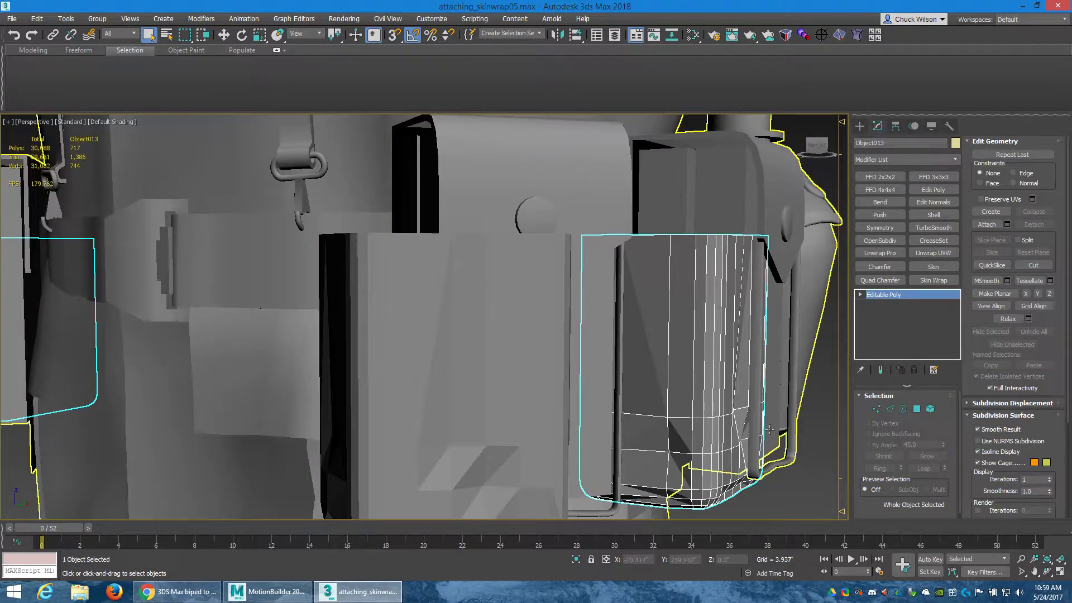
key("ctrl+d")
middle_click_drag(750, 416, 525, 300)
scroll(659, 341, "down", 3)
left_click(550, 412)
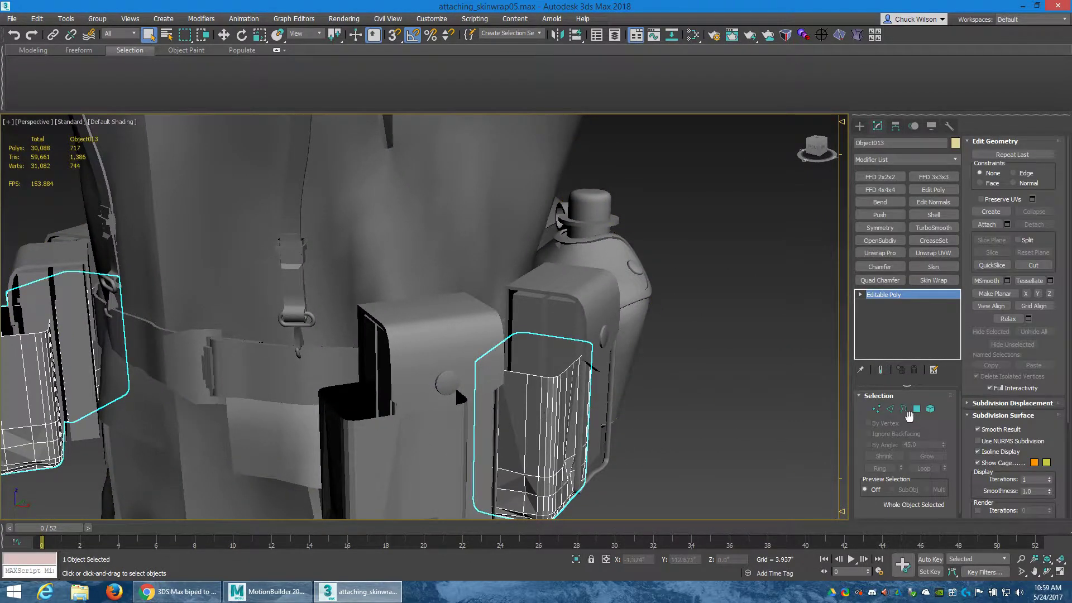
left_click(916, 409)
key("ctrl+a")
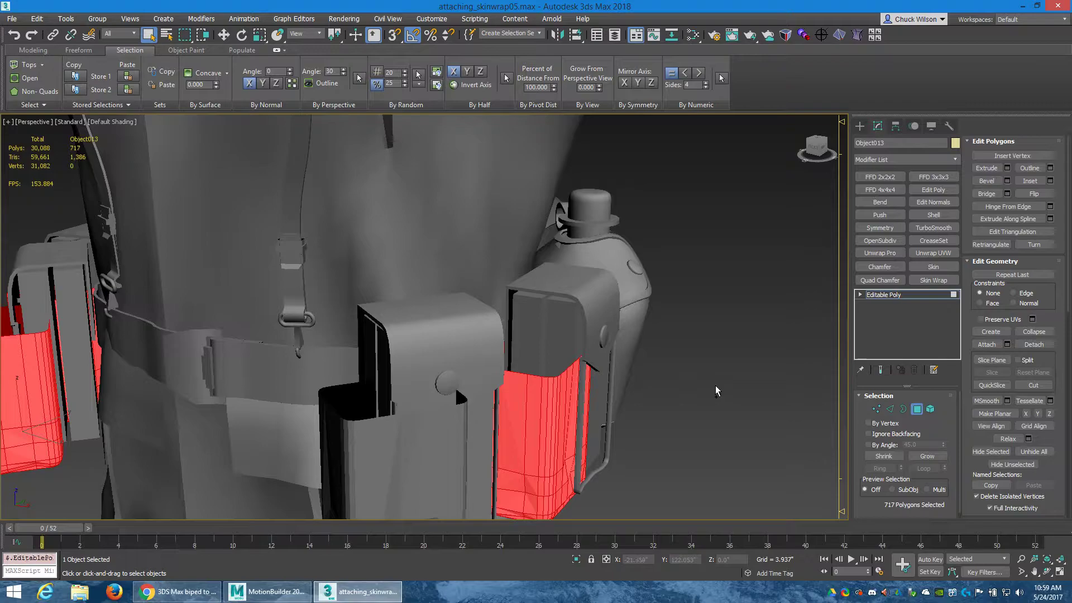
key("m")
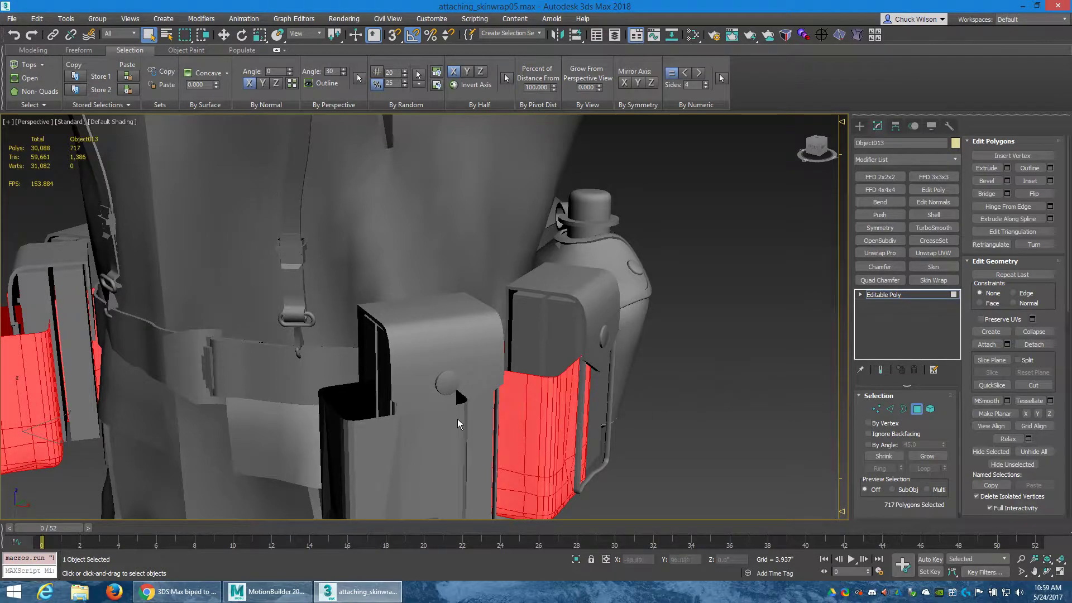
middle_click_drag(457, 419, 457, 325)
left_click(916, 409)
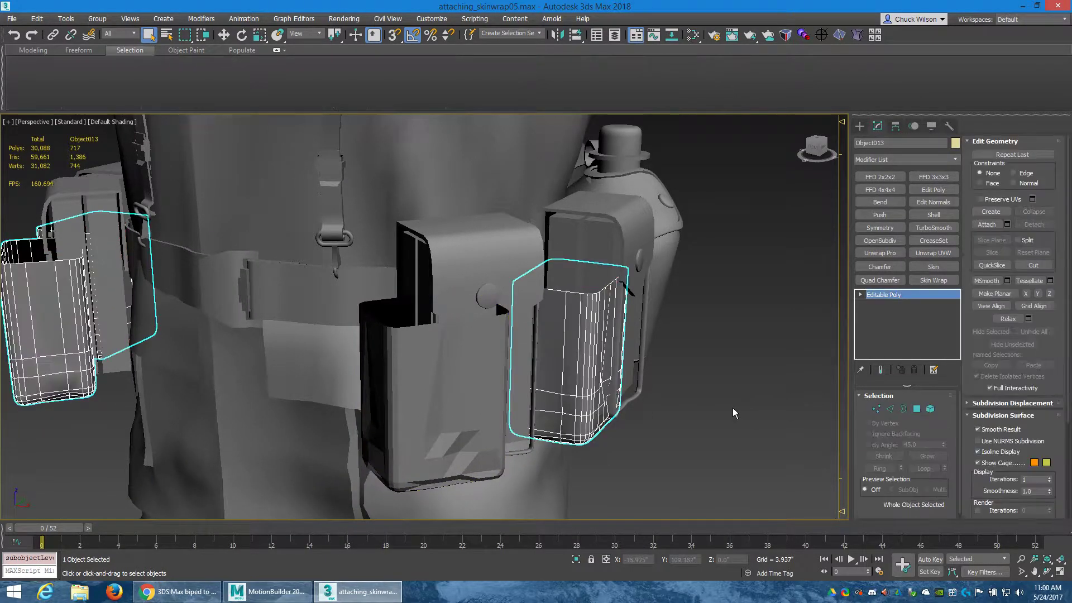
left_click(733, 408)
Step: Smooth the shading of all polygons on the separately detached front pouch body
left_click(426, 383)
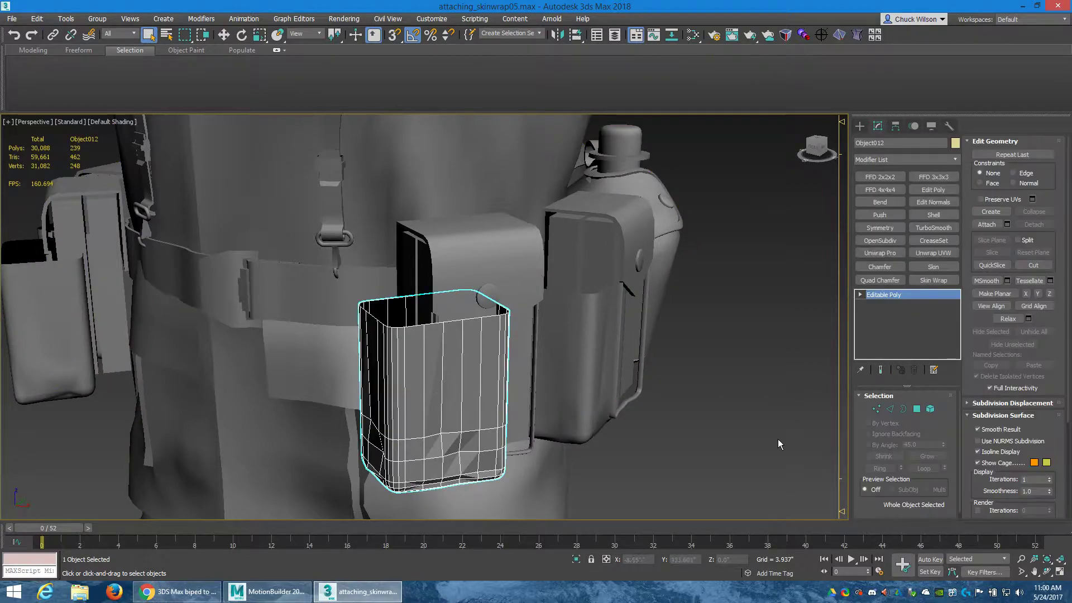
left_click(916, 408)
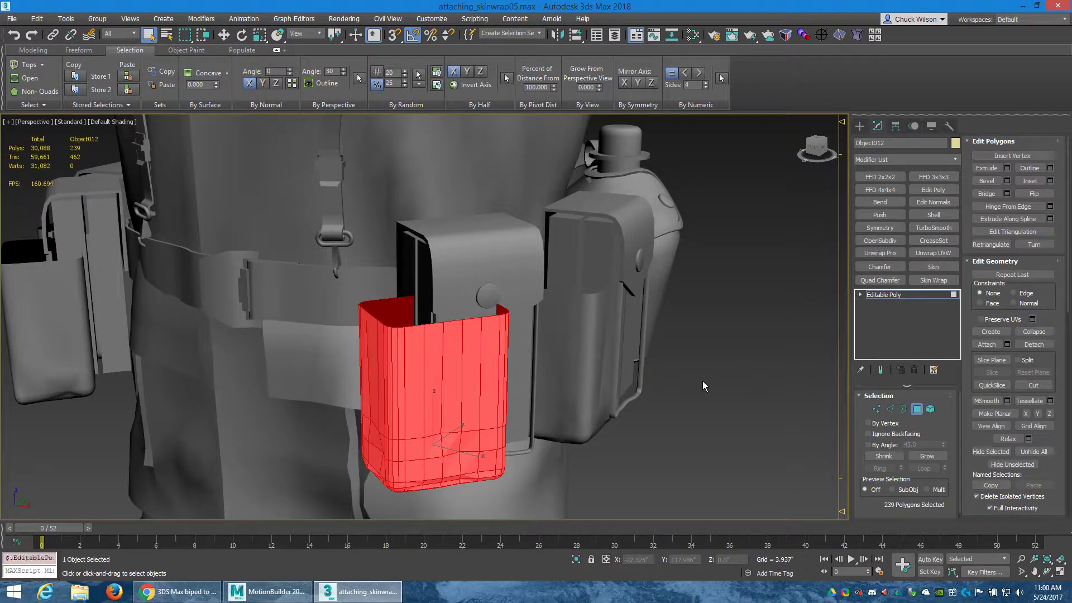
key("alt+q")
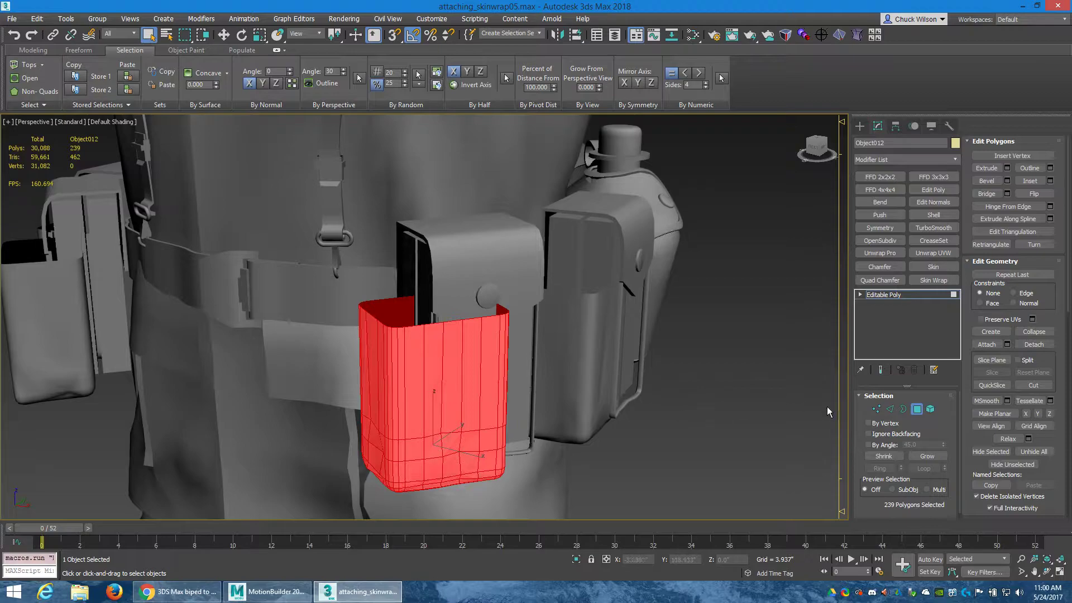
left_click(916, 409)
left_click(697, 394)
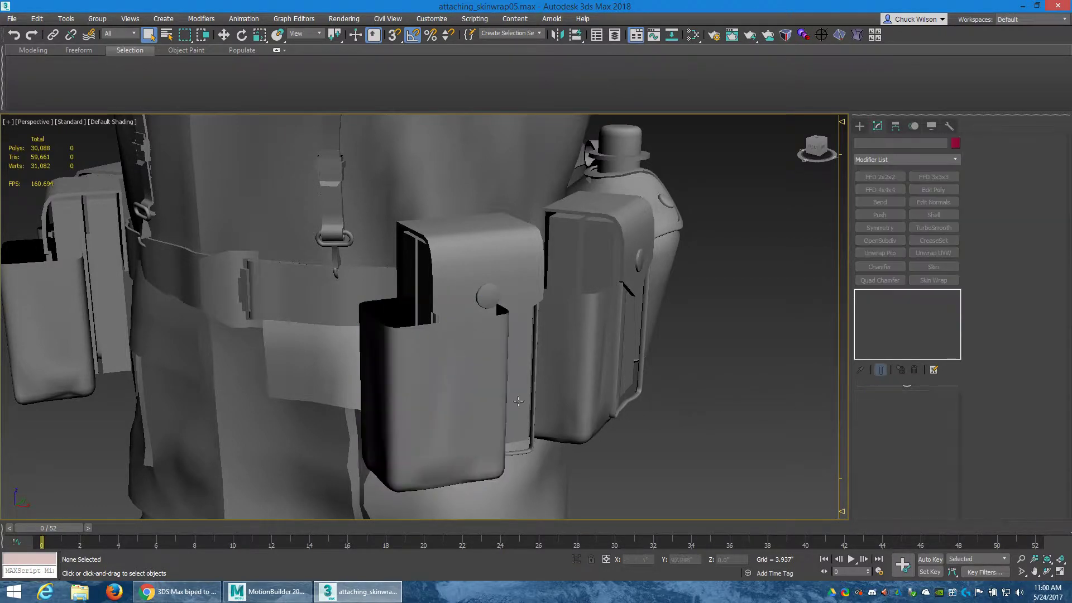
Step: Attach both detached pouch objects back to the jacket mesh at its Editable Poly level
left_click(455, 163)
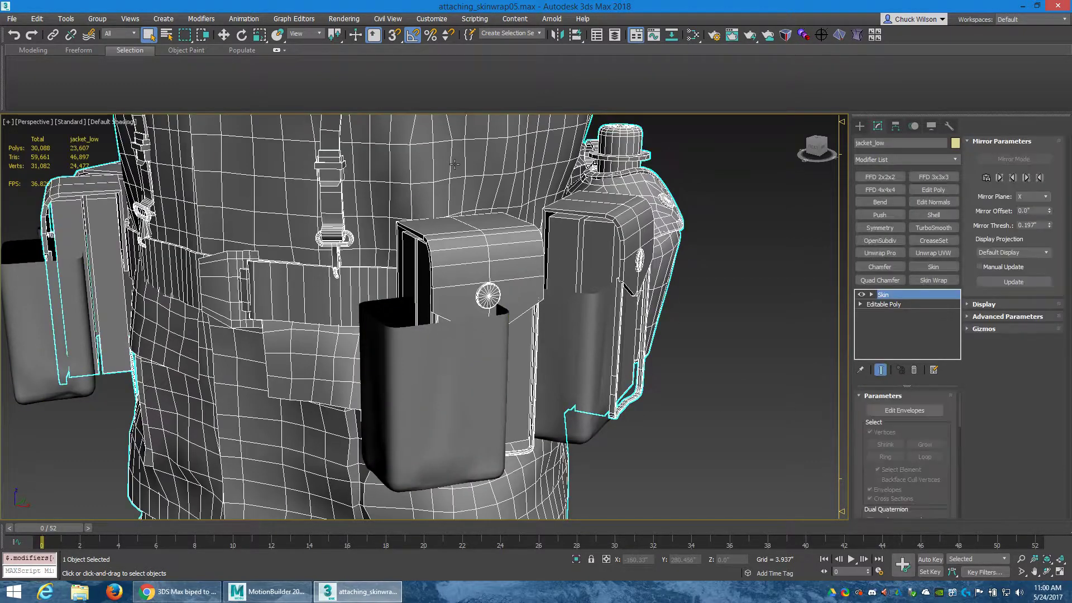
left_click(889, 306)
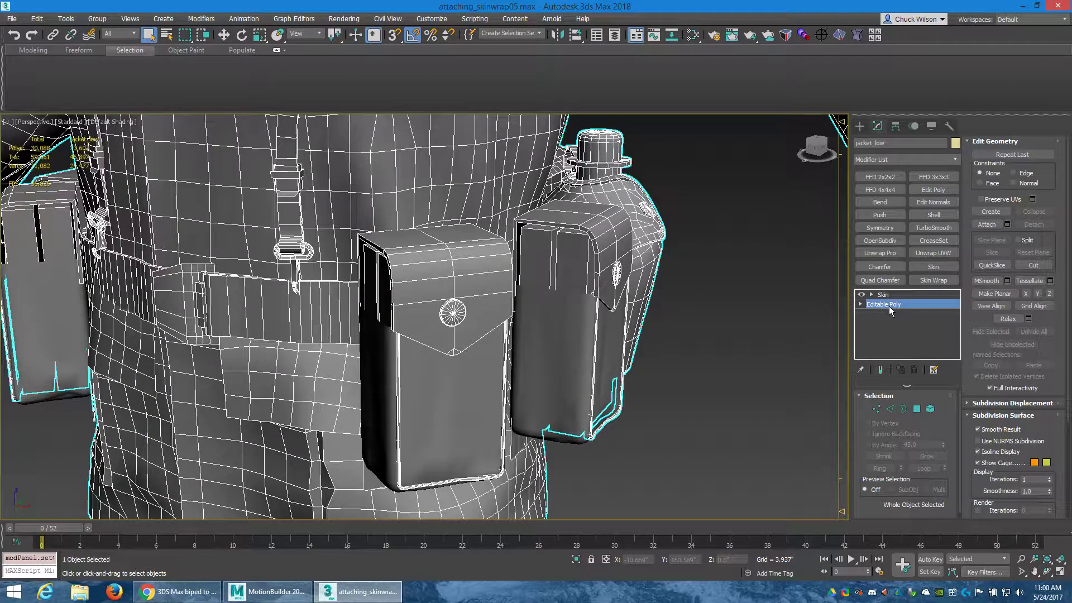
left_click(987, 224)
left_click(428, 392)
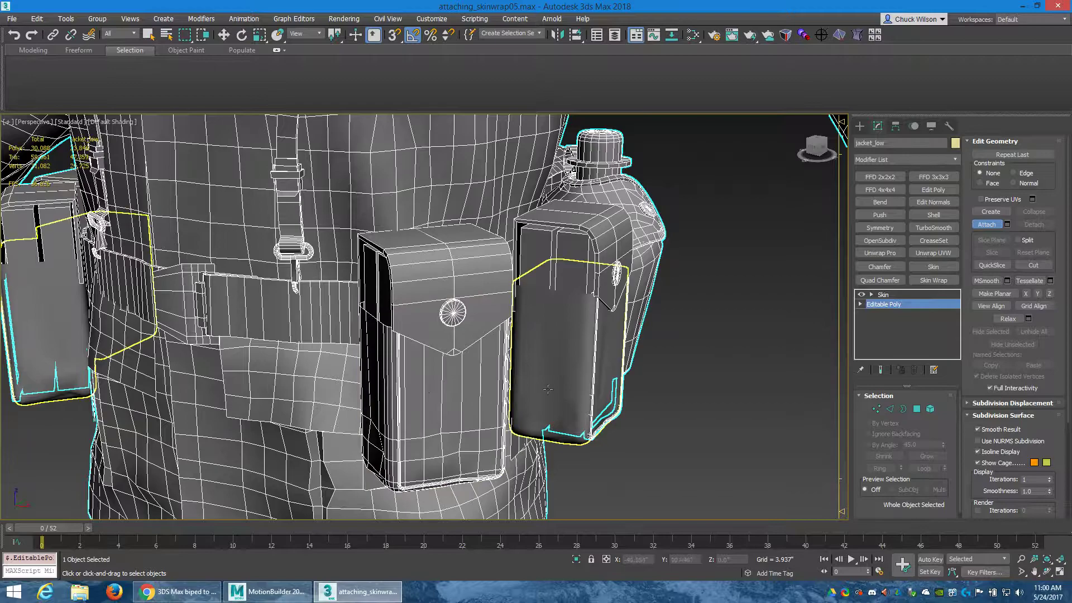
left_click(559, 361)
left_click(994, 226)
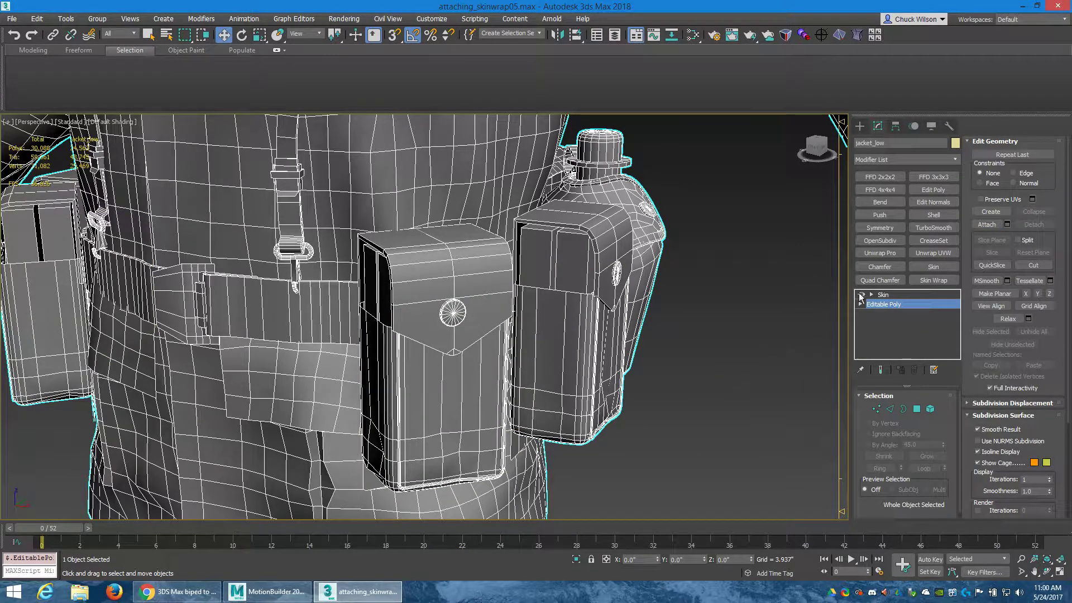
Step: Return the jacket to its Skin modifier level, deselect it, and check the reattached pouches on the whole upper body
left_click(882, 295)
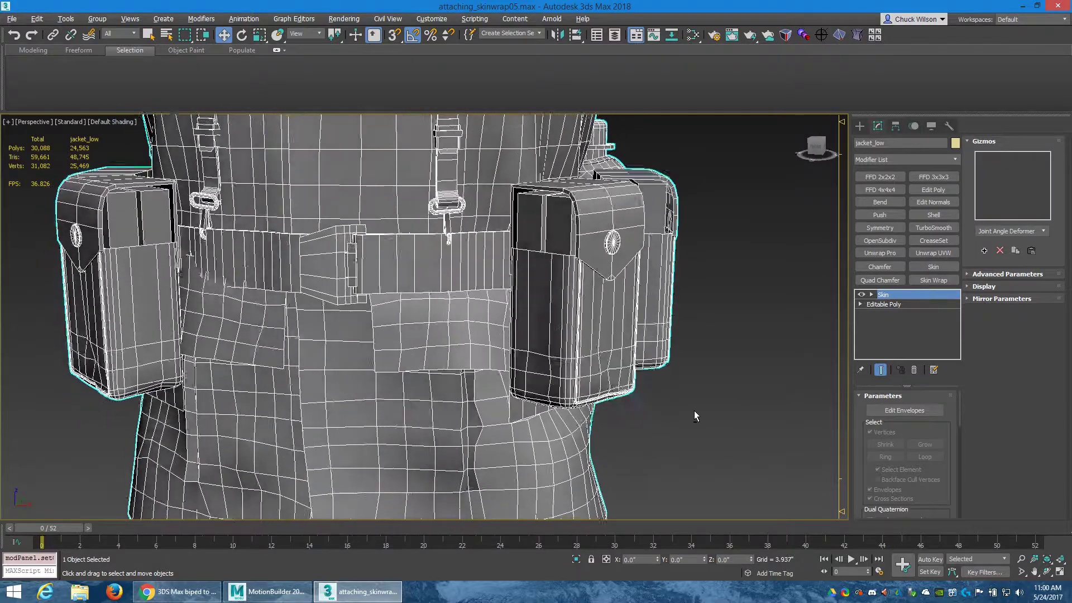
middle_click_drag(694, 410, 662, 407, "alt")
scroll(661, 418, "down", 4)
left_click(793, 324)
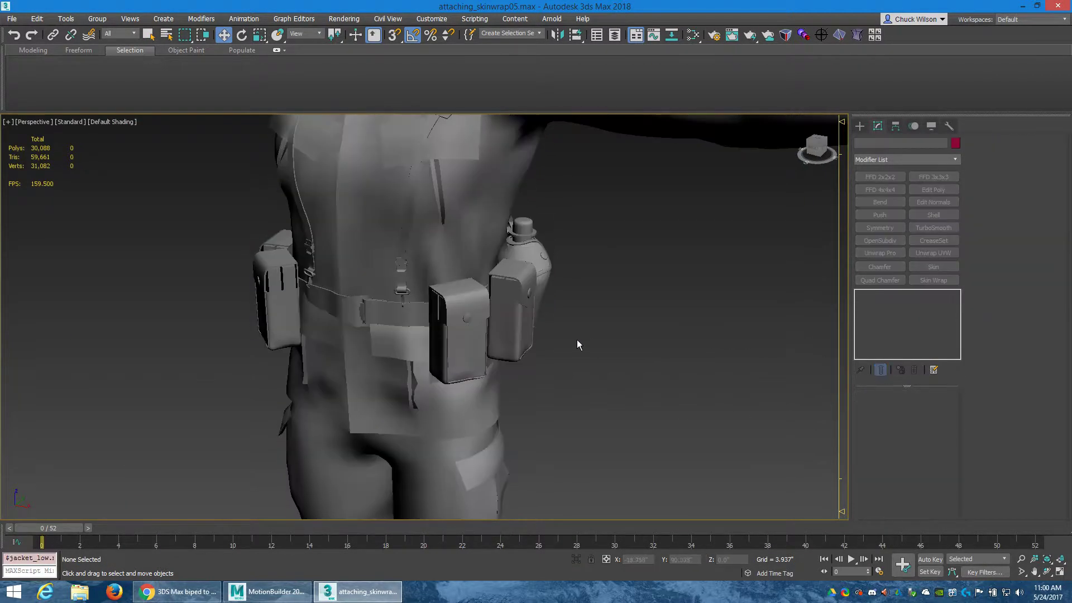
middle_click_drag(577, 339, 600, 366, "alt")
scroll(601, 369, "down", 6)
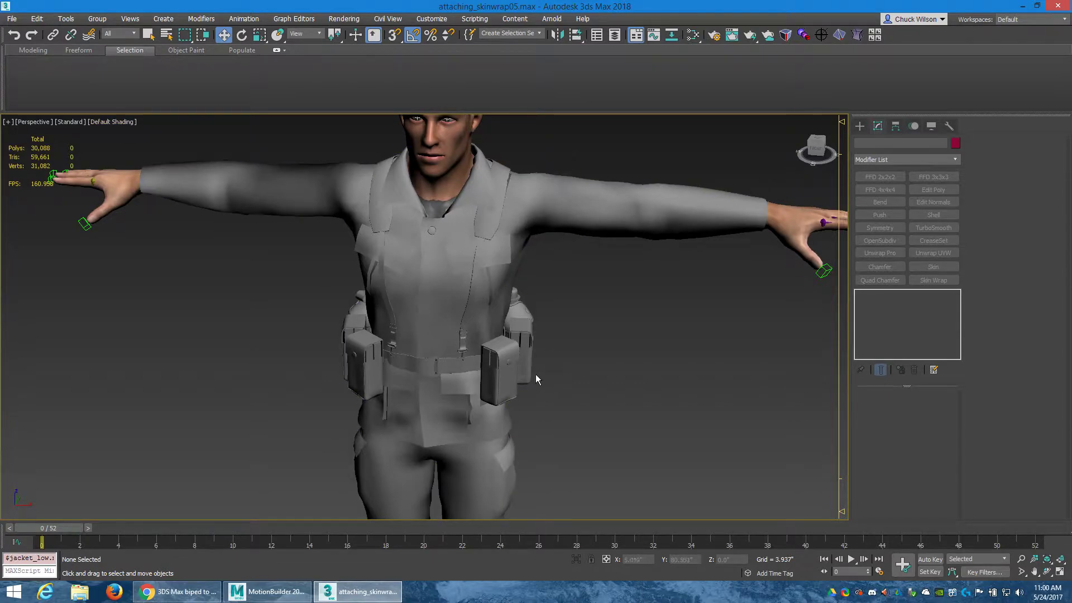
Step: Restrict the selection filter to Bone objects
left_click(133, 34)
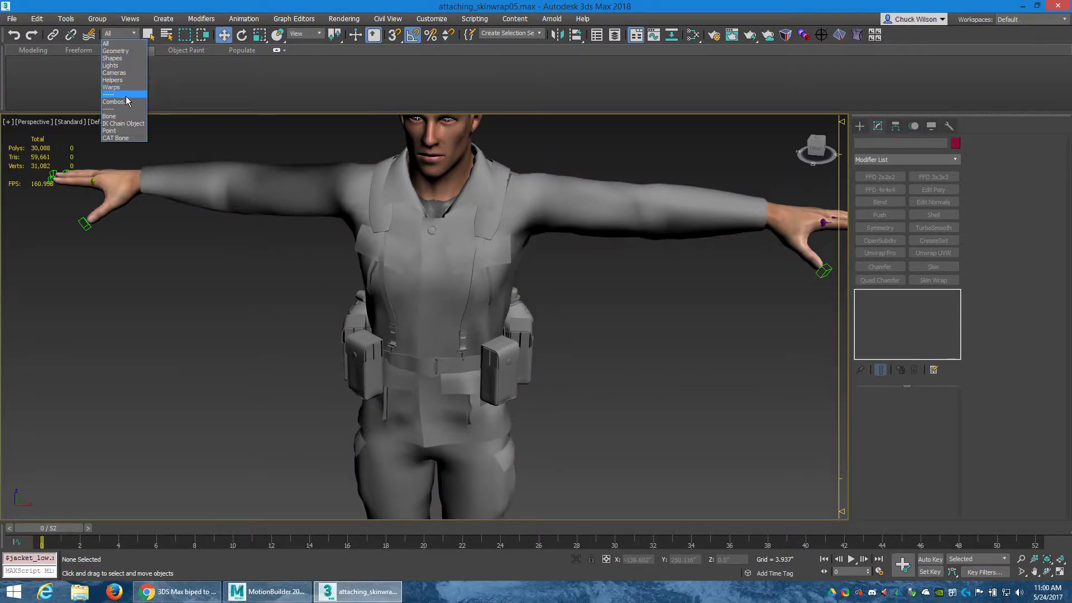
left_click(125, 116)
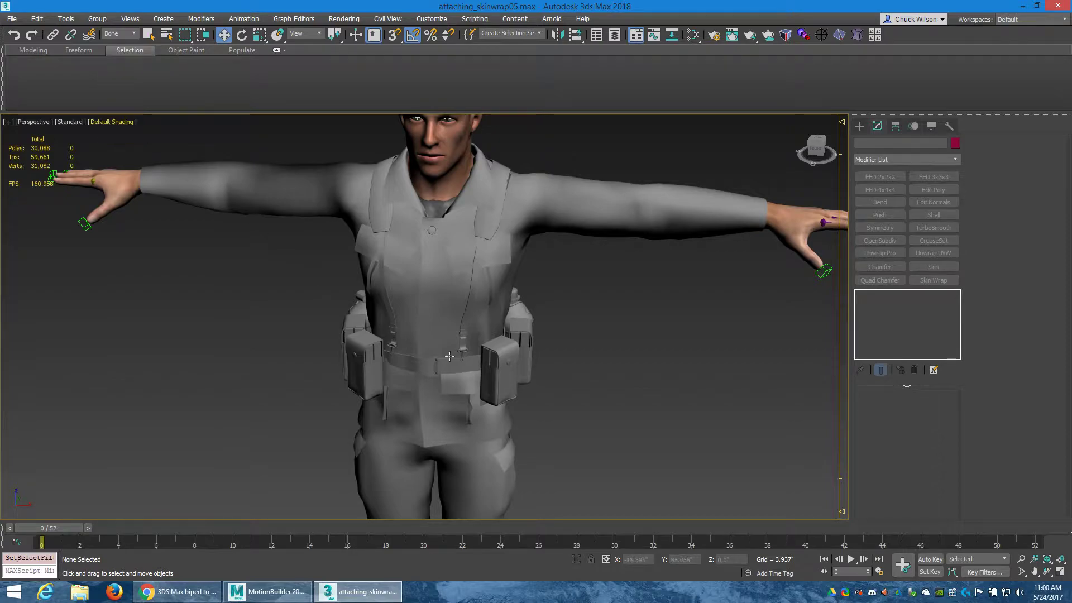
Step: Try rotating the spine bone to test how the pouches and clothing follow the body, and deselect it
left_click(431, 360)
key("e")
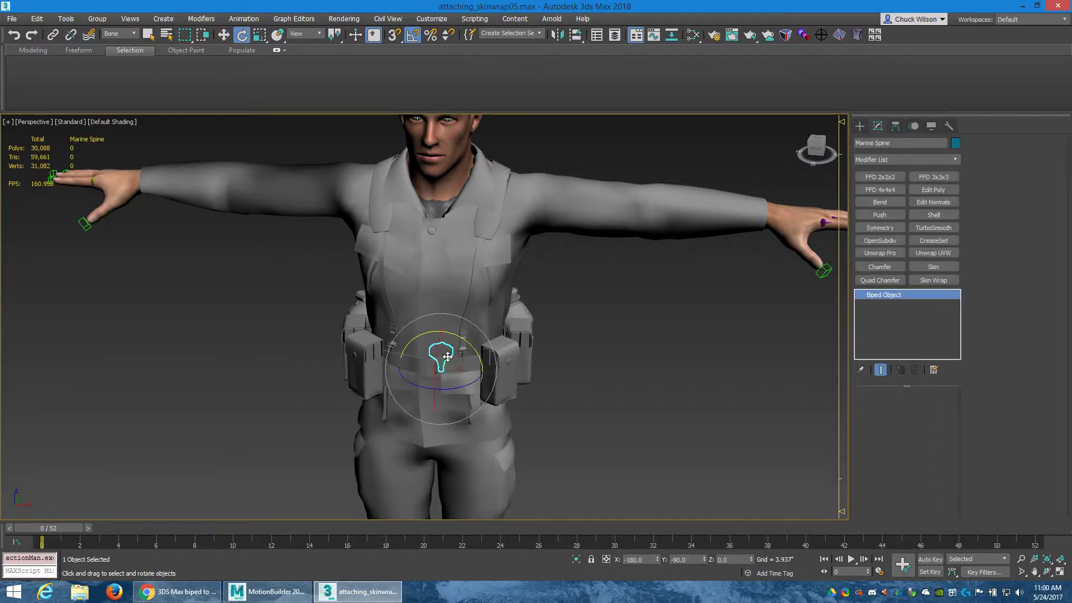
left_click_drag(442, 355, 624, 347)
left_click(635, 347)
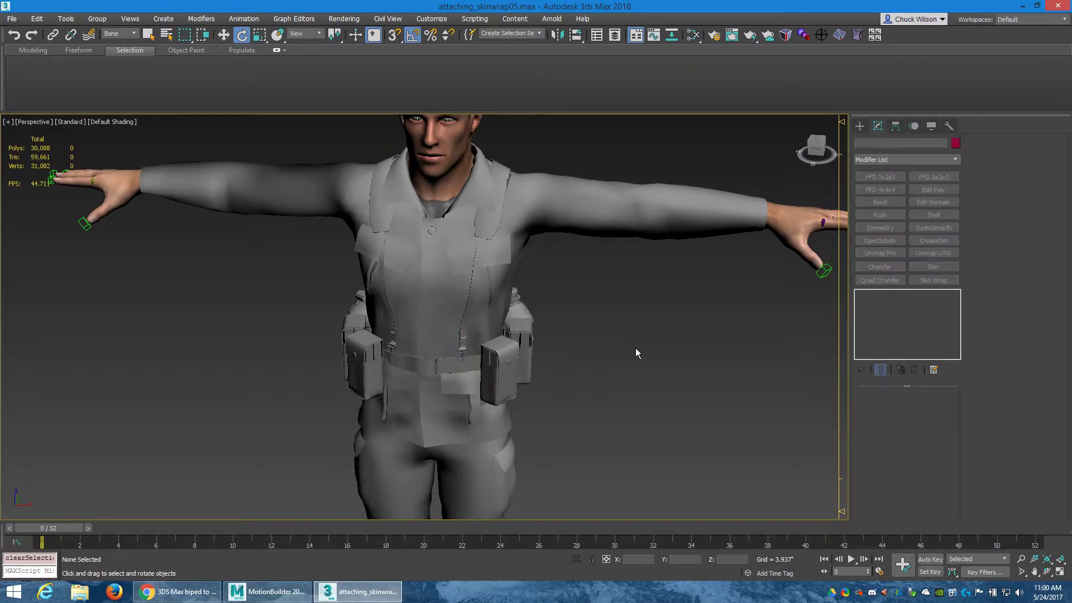
Step: Export the whole scene as FBX, overwriting testmotionbuilder.FBX in the export folder with the Autodesk Media & Entertainment preset
mouse_move(172, 363)
middle_mouse_down("alt")
mouse_move(208, 359)
mouse_move(186, 355)
middle_mouse_up("alt")
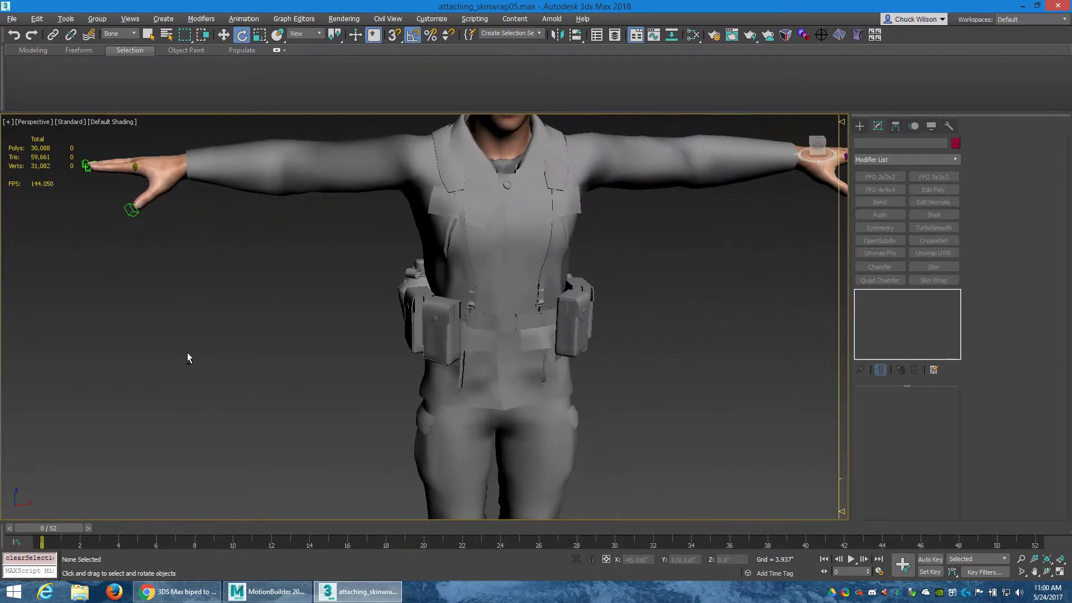
middle_click_drag(223, 314, 219, 332)
scroll(246, 346, "down", 5)
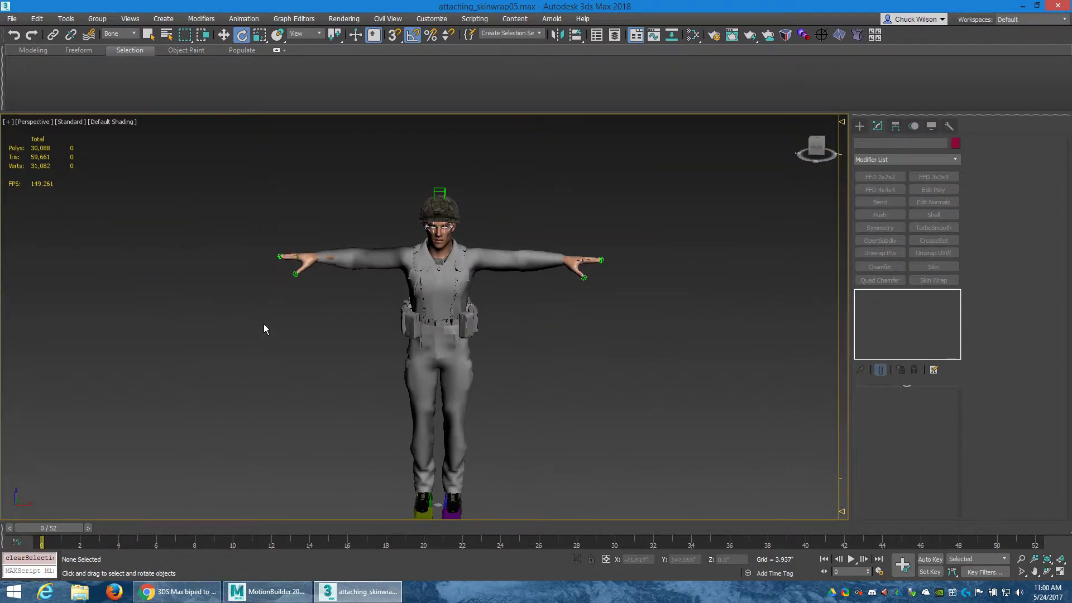
left_click(11, 18)
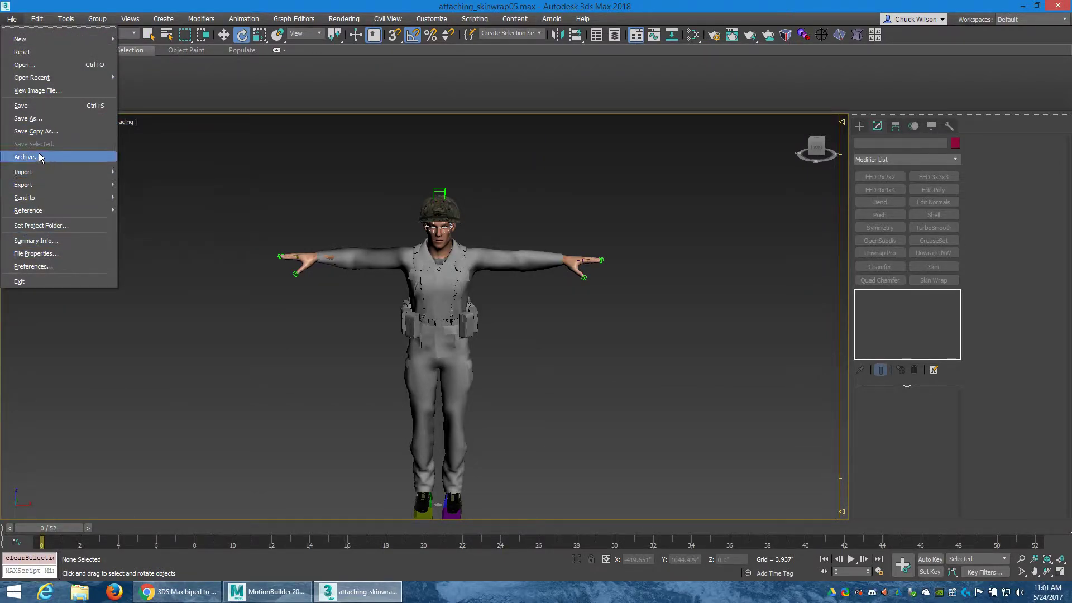
mouse_move(43, 186)
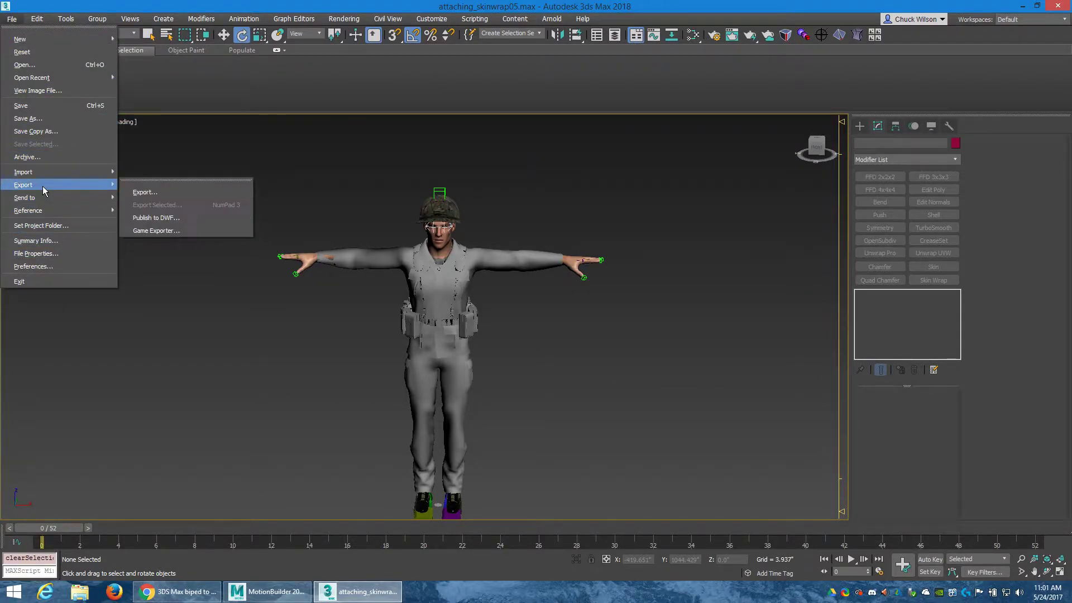
left_click(140, 193)
left_click(265, 192)
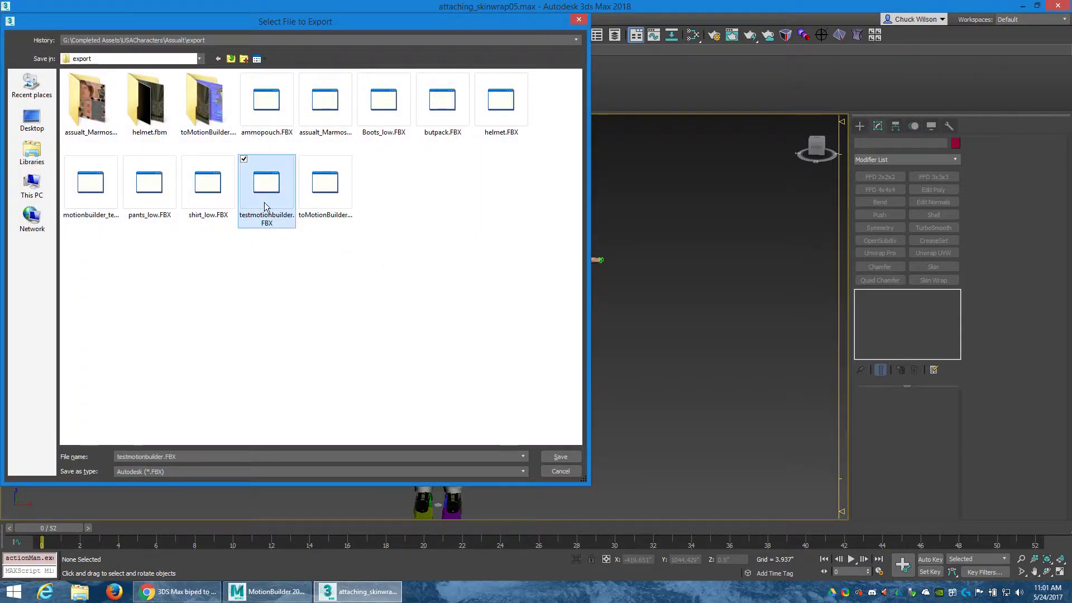
left_click(561, 456)
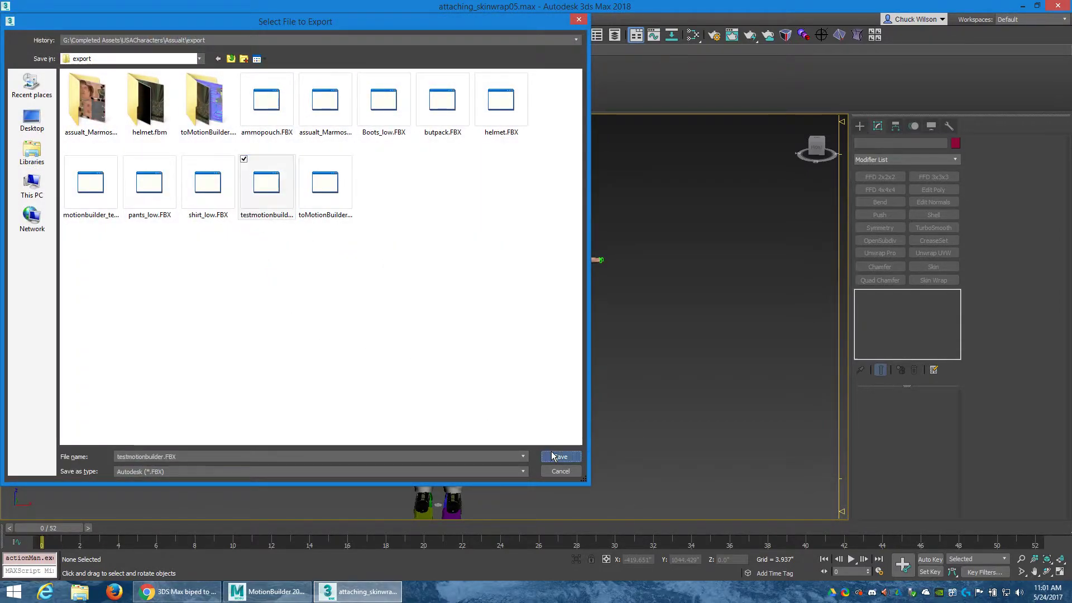
left_click(586, 346)
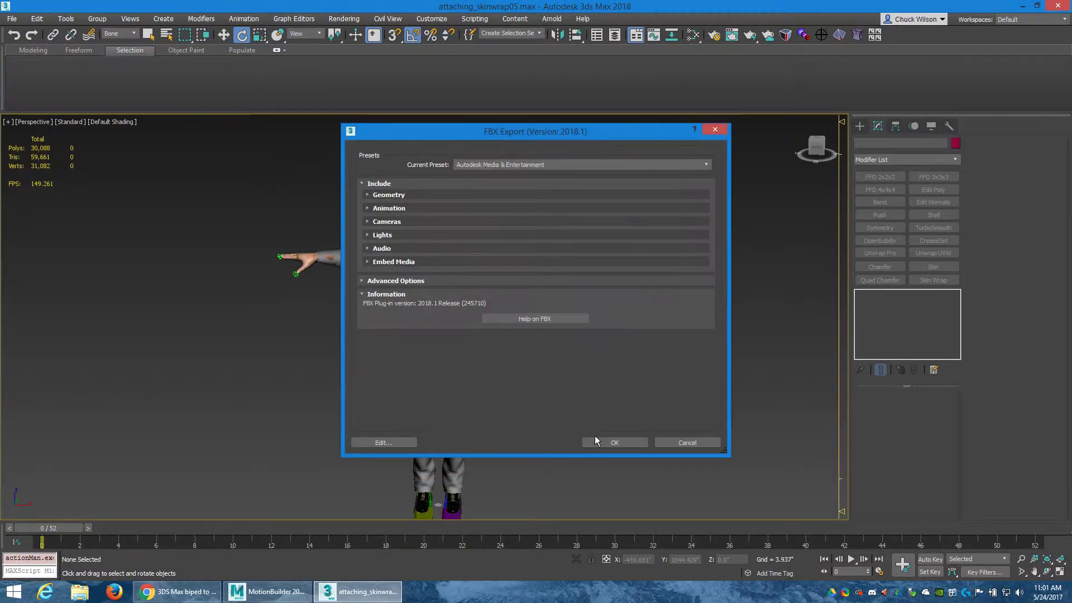
left_click(602, 440)
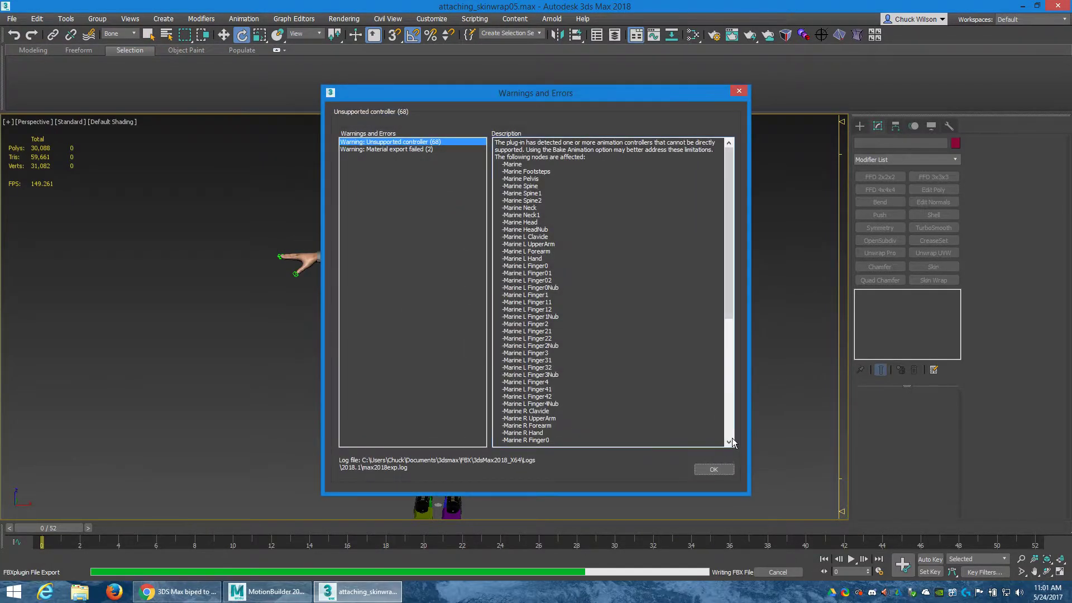
left_click(716, 469)
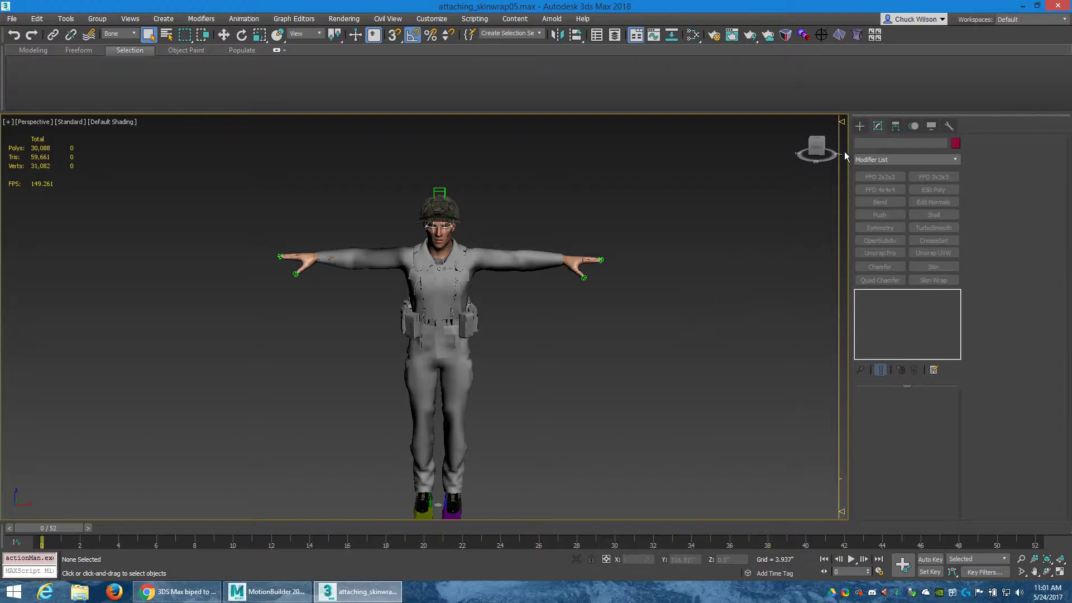
Step: Switch to MotionBuilder and reload the modified testmotionbuilder.FBX without saving the changes to the open scene
left_click(1022, 6)
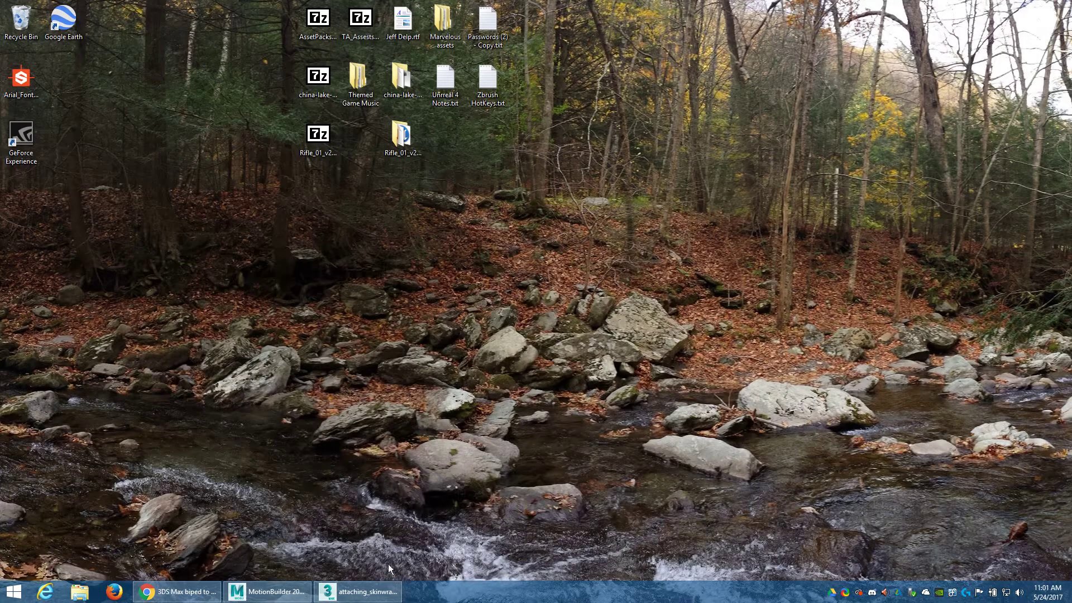
left_click(267, 591)
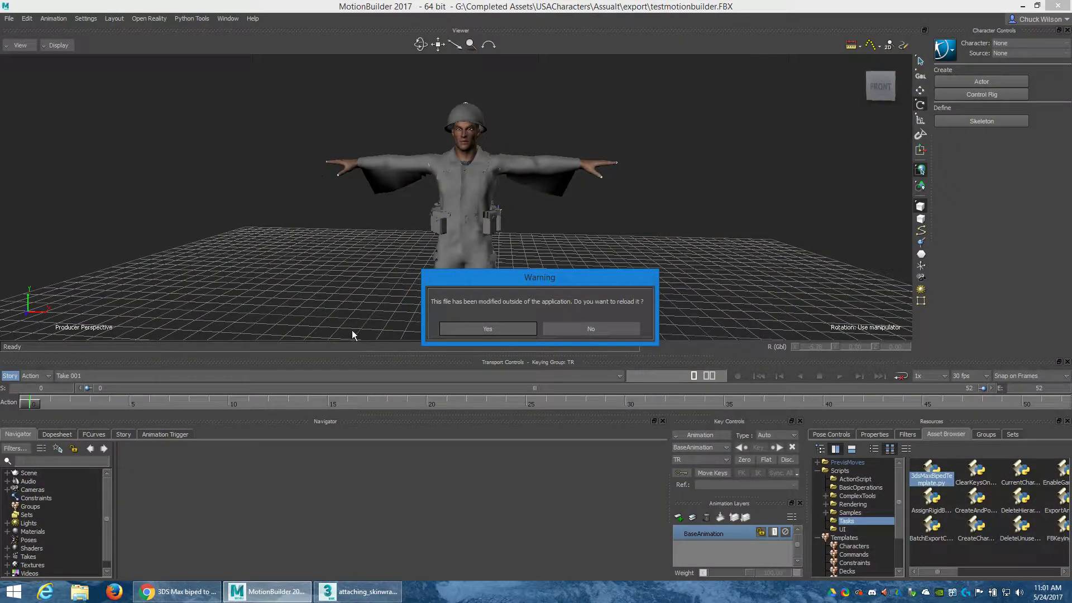
left_click(493, 330)
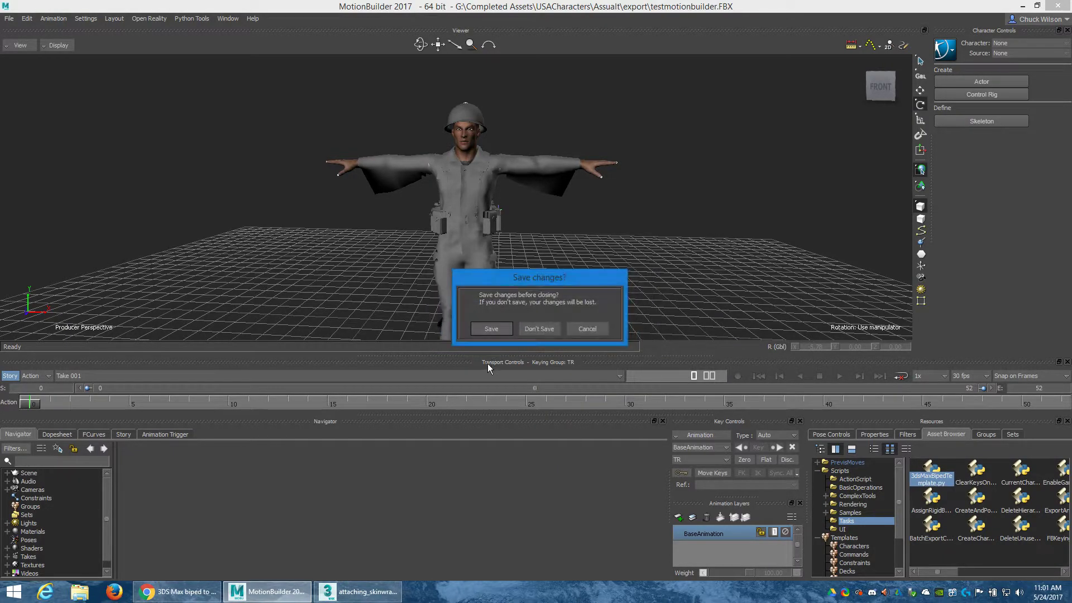
left_click(524, 348)
left_click(312, 556)
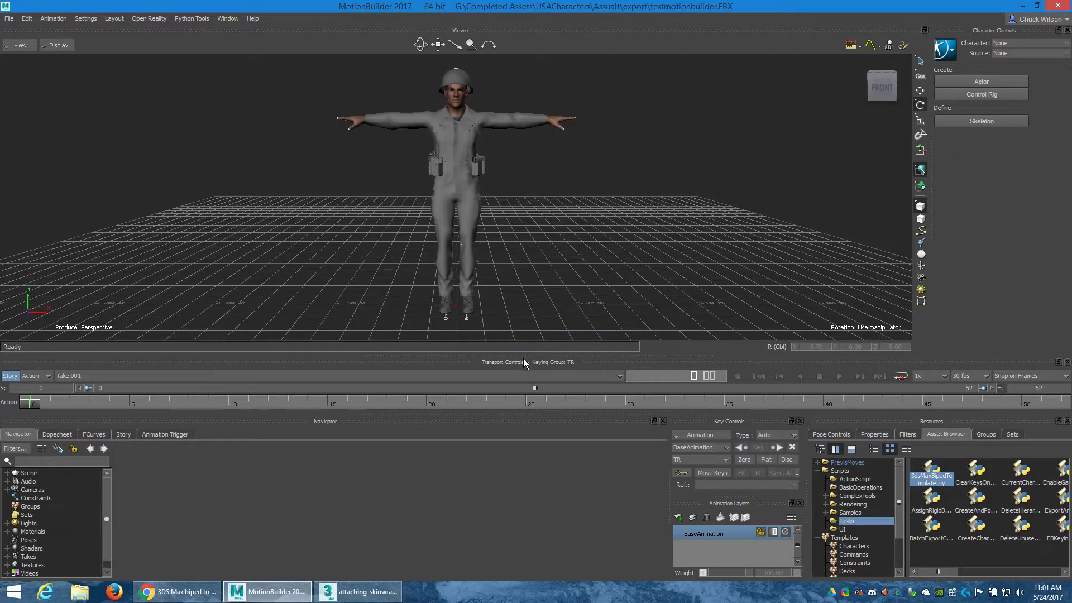
Step: Show the skeleton in X-Ray display and execute the 3dsMaxBipedTemplate.py script on the left thigh bone
left_click_drag(554, 184, 423, 227, "ctrl+shift")
middle_click_drag(424, 230, 496, 218)
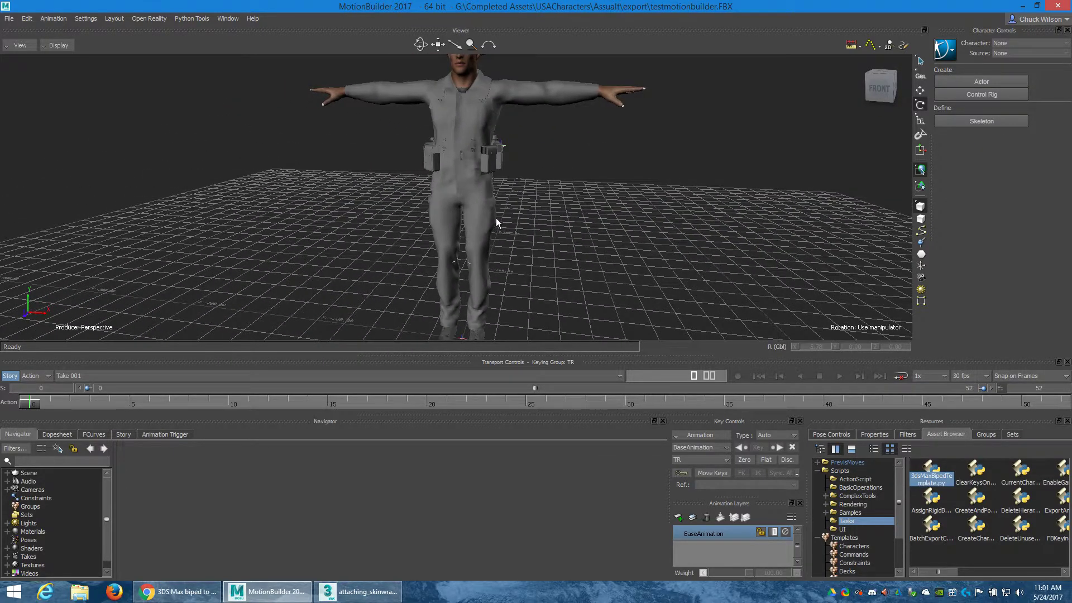
key("ctrl+a")
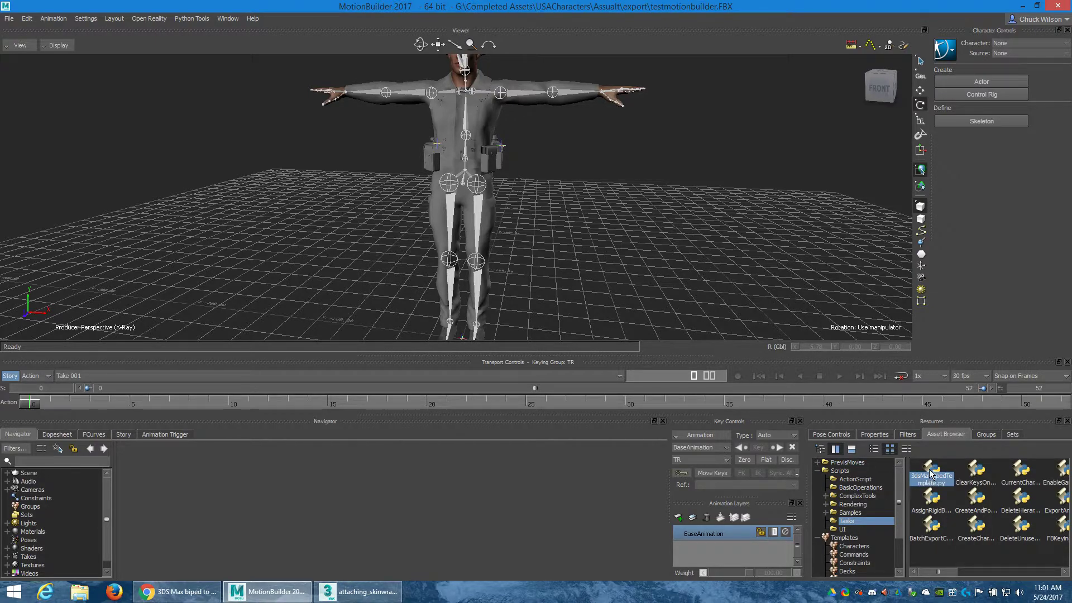
left_click(477, 223)
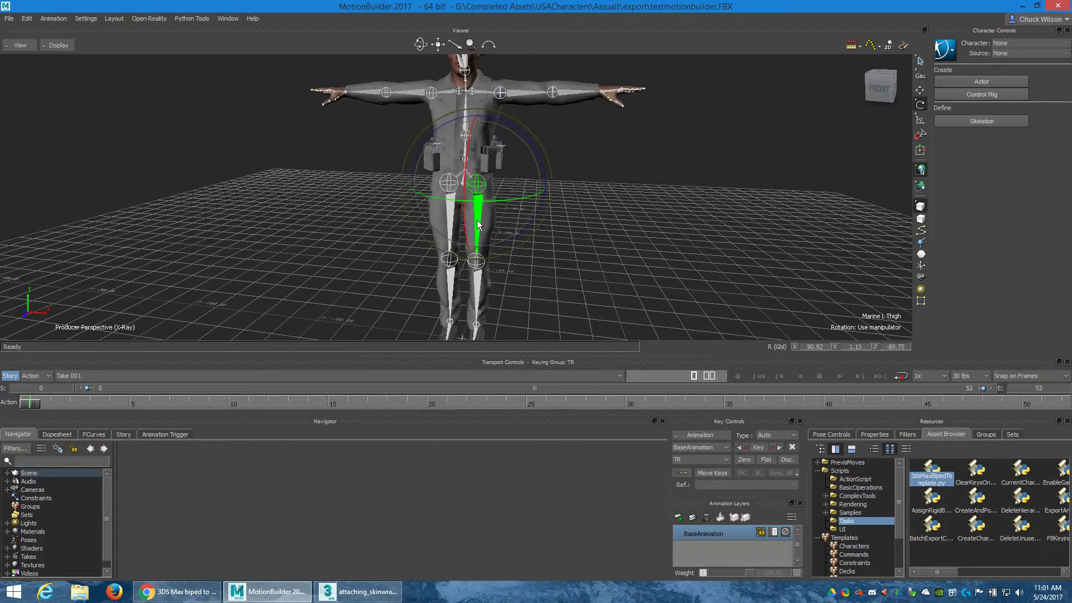
left_click_drag(929, 474, 482, 221)
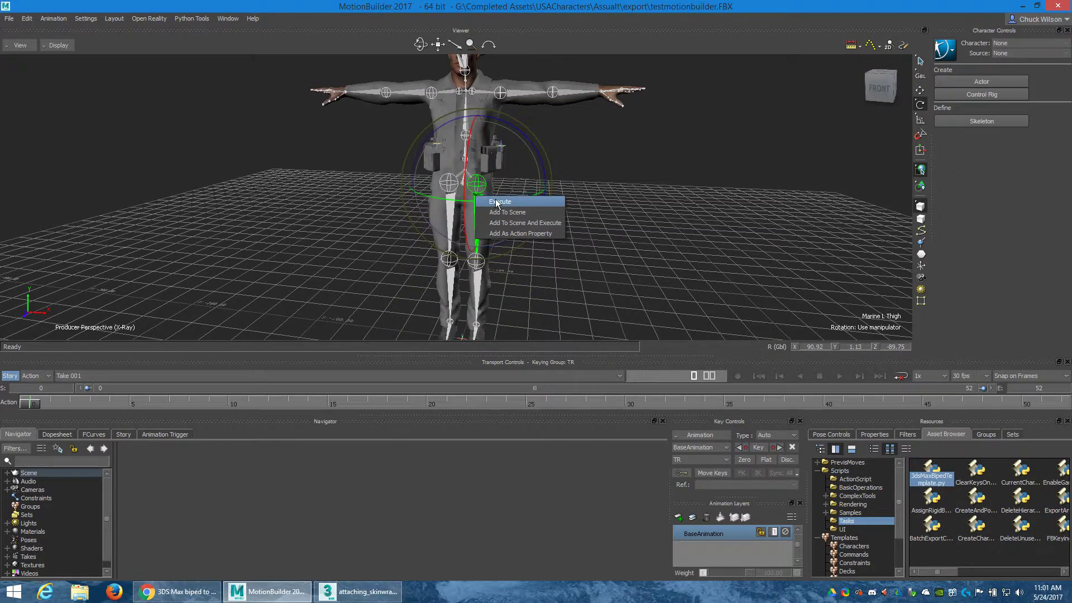
left_click(533, 202)
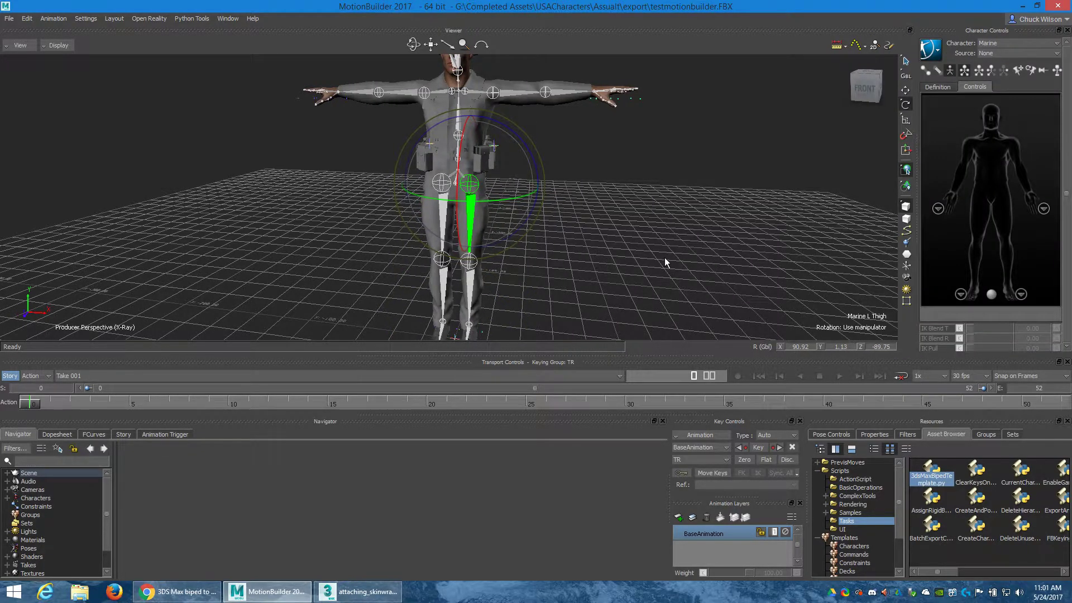
Step: Create a control rig for the Marine character by setting its source to Control Rig
left_click(1052, 54)
left_click(1022, 80)
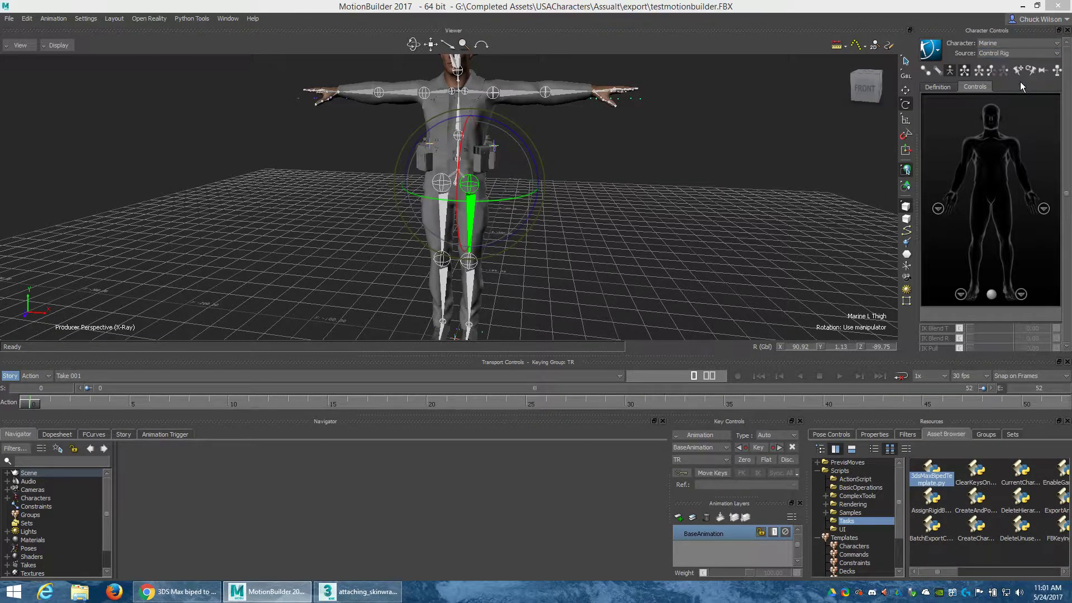
left_click(500, 328)
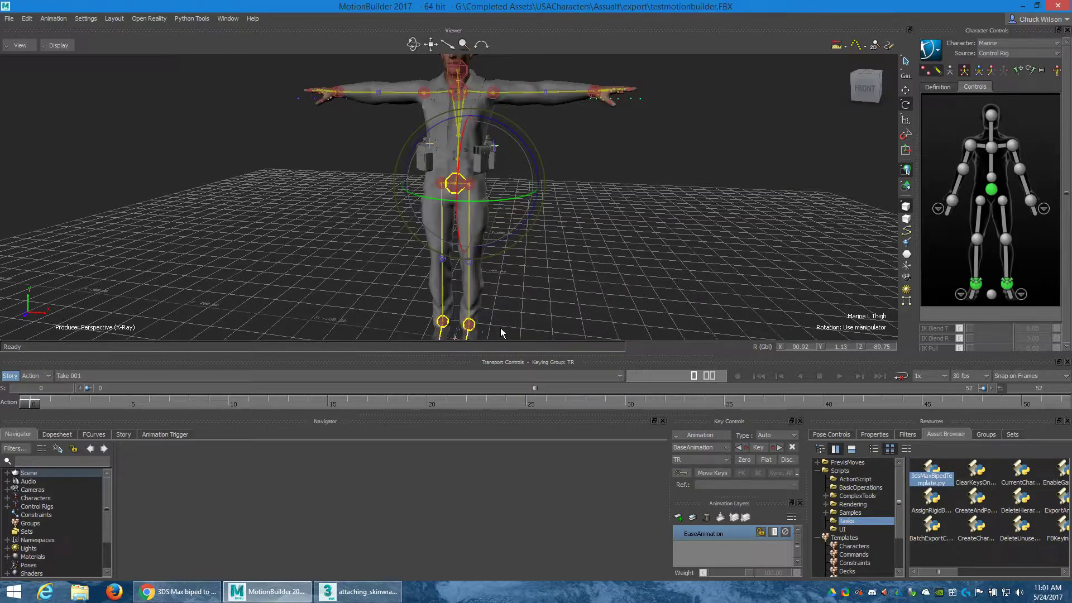
Step: Try moving the left wrist effector inward to bend the elbow, and undo the move
left_click_drag(564, 160, 461, 245, "shift")
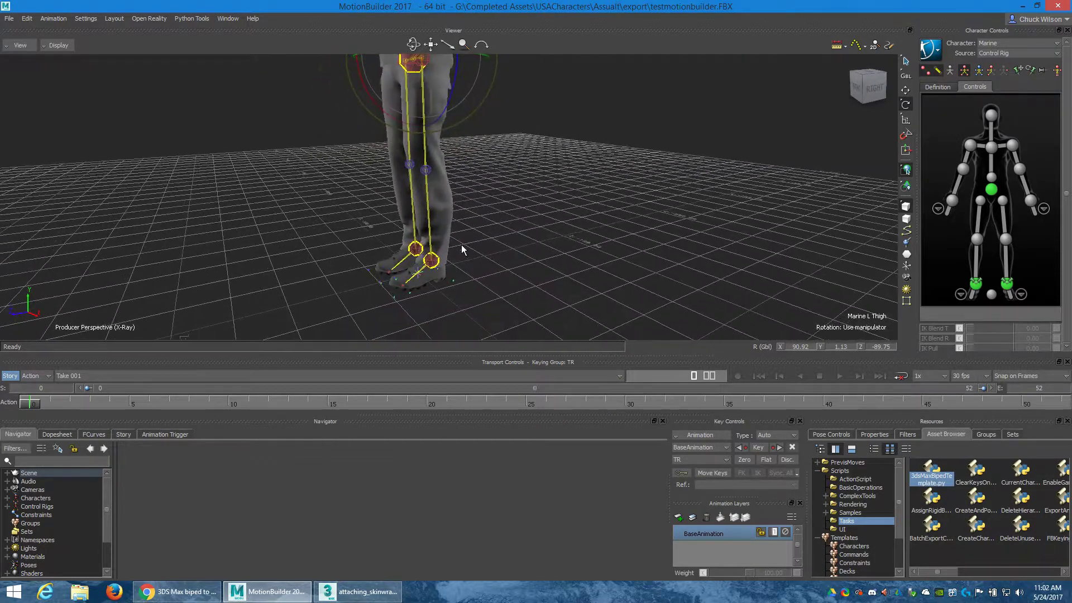
left_click_drag(549, 195, 567, 337, "shift")
left_click_drag(547, 235, 608, 269, "shift")
left_click(588, 260)
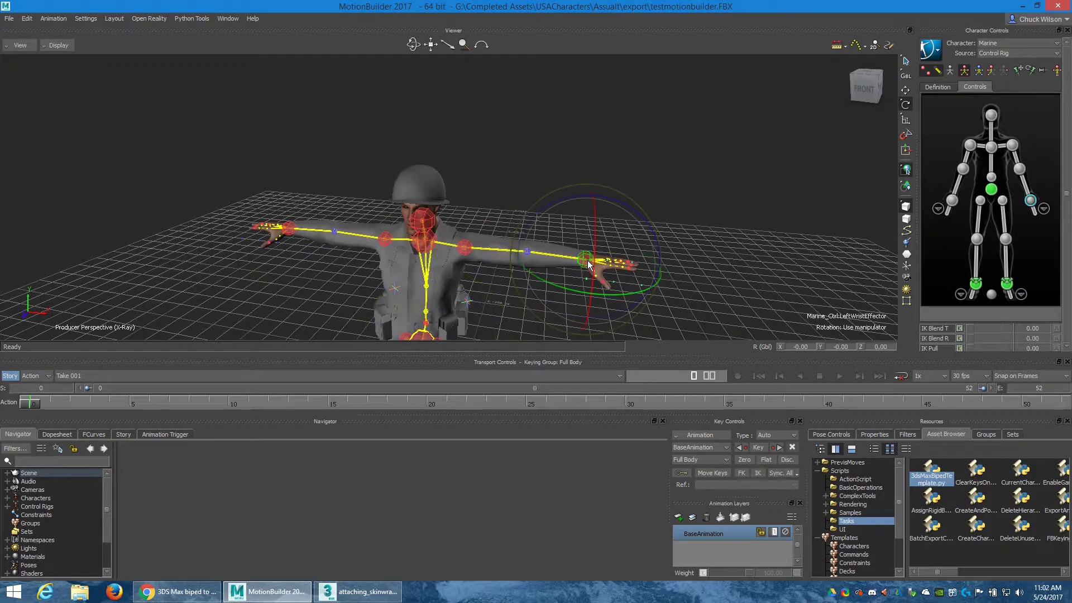
key("t")
left_click_drag(635, 270, 604, 264)
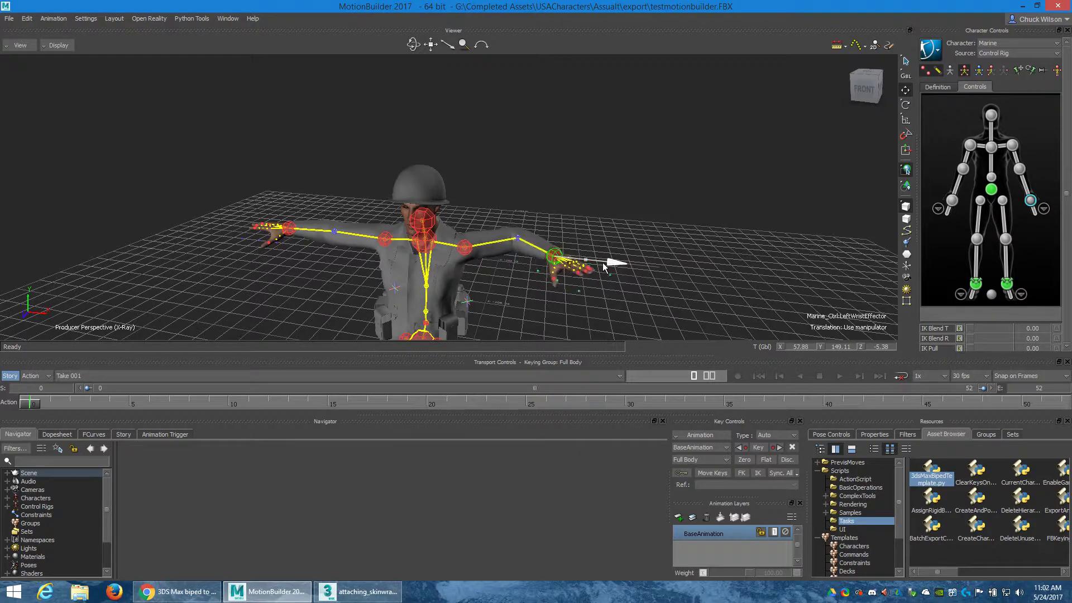
key("ctrl+z")
Step: Lower the left wrist effector beside the body in two moves, examine the jacket and pouches, and undo the second move
left_click_drag(593, 217, 607, 303)
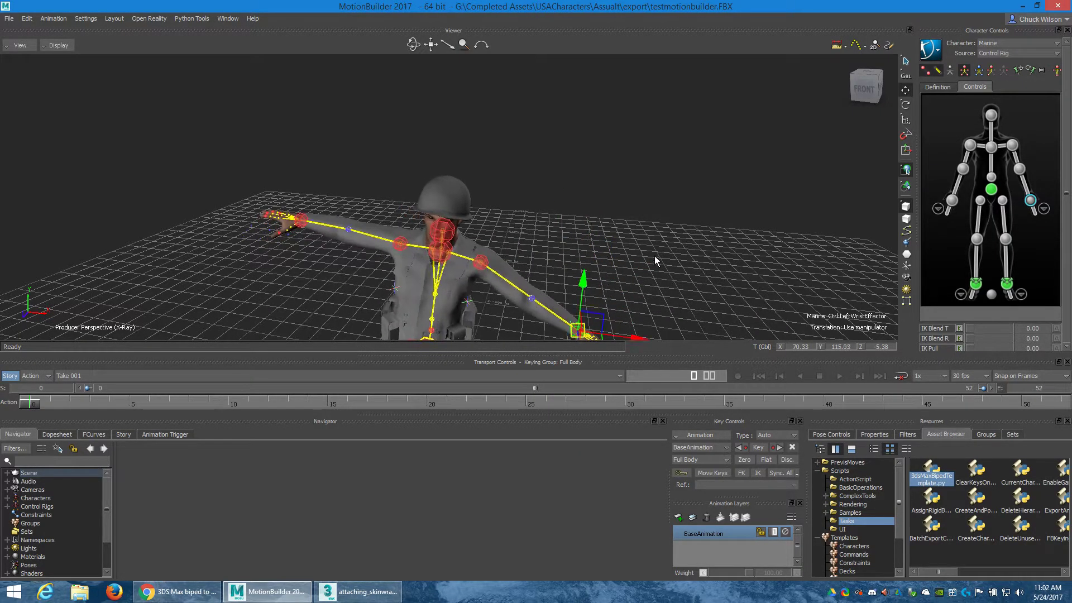
scroll(654, 256, "down", 2)
middle_click_drag(644, 286, 595, 179)
left_click_drag(500, 126, 530, 201)
left_click_drag(456, 262, 438, 258, "ctrl+shift")
scroll(431, 257, "up", 3)
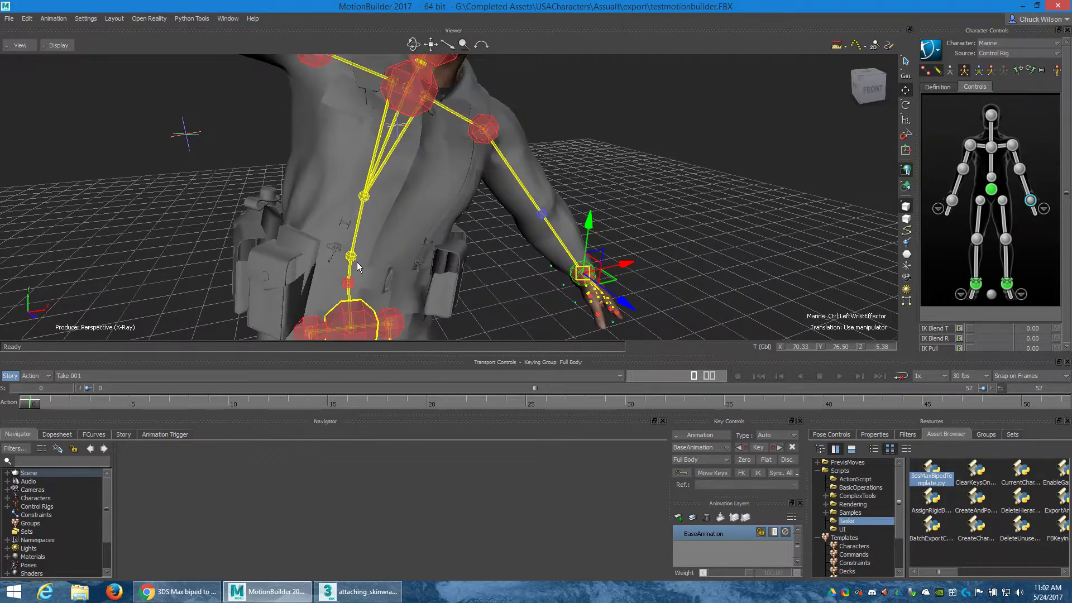
left_click_drag(349, 257, 310, 207, "ctrl+shift")
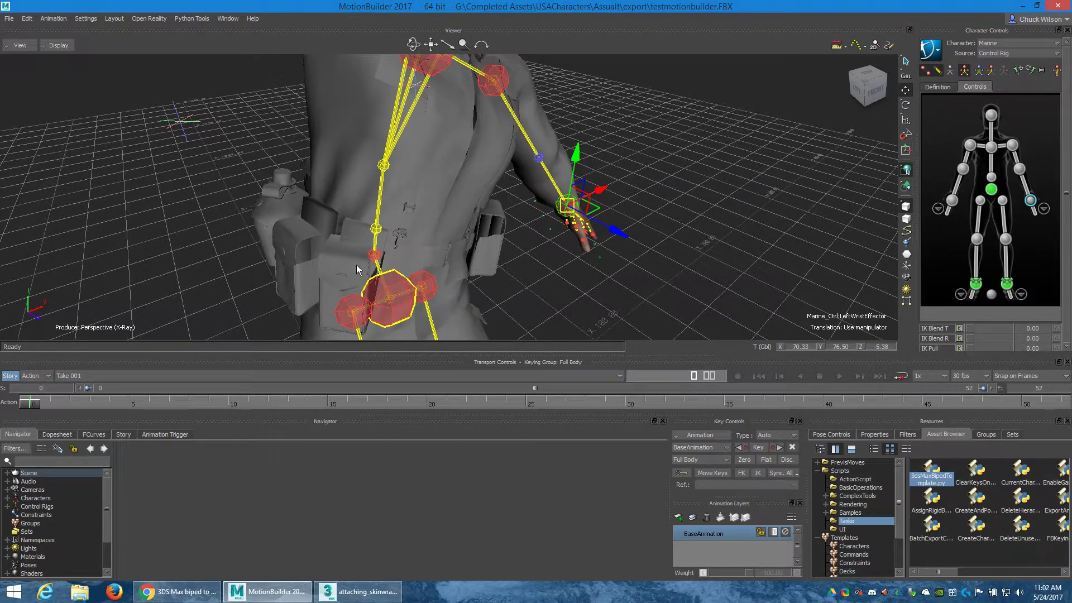
left_click_drag(430, 266, 395, 236, "ctrl+shift")
key("ctrl+z")
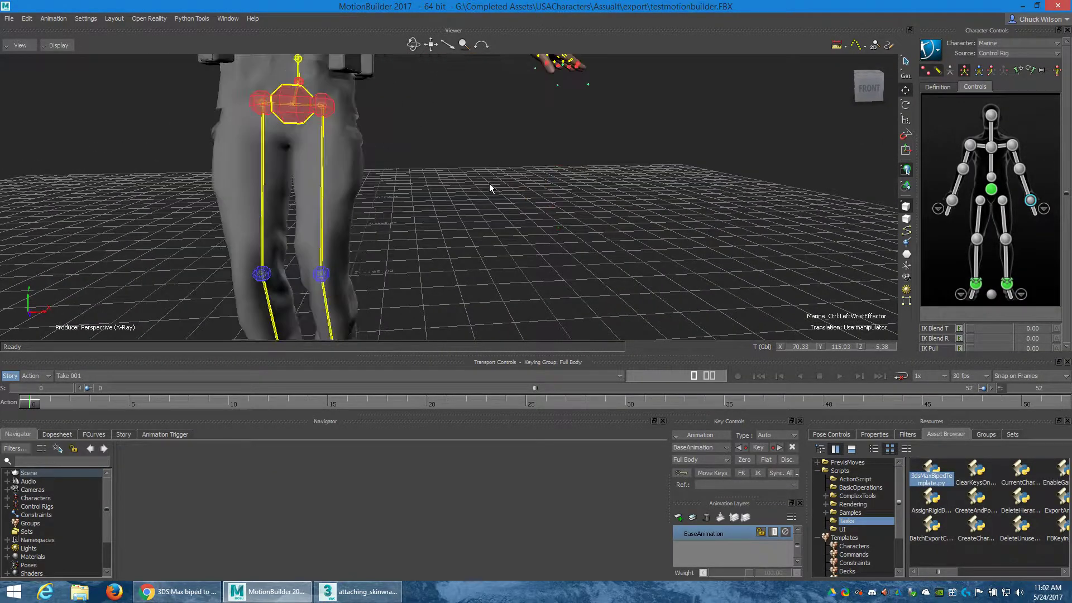
Step: Raise the left ankle effector to test the bent knee, and undo the remaining ankle and wrist moves
left_click_drag(489, 183, 381, 273, "shift")
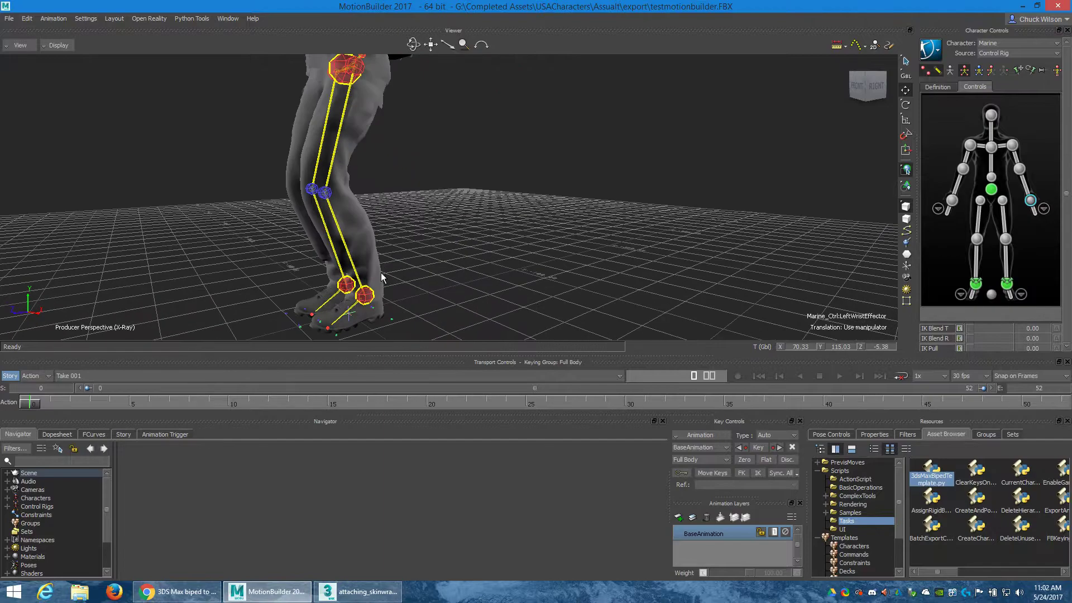
left_click(364, 299)
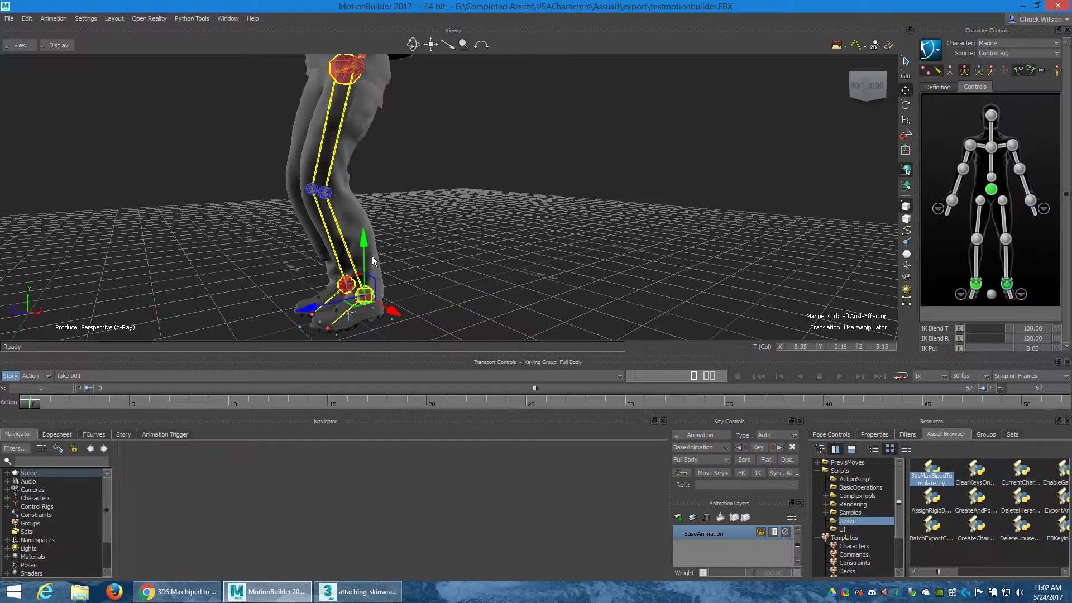
left_click_drag(366, 254, 360, 170)
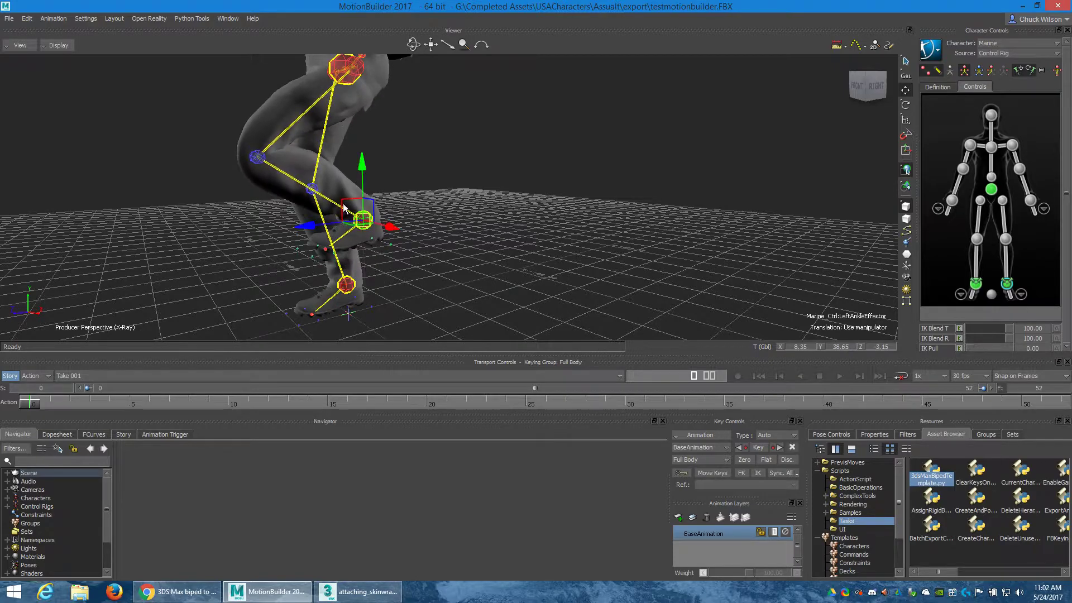
left_click_drag(346, 205, 413, 226, "ctrl+shift")
key("ctrl+z")
key("ctrl+z")
key("ctrl+z")
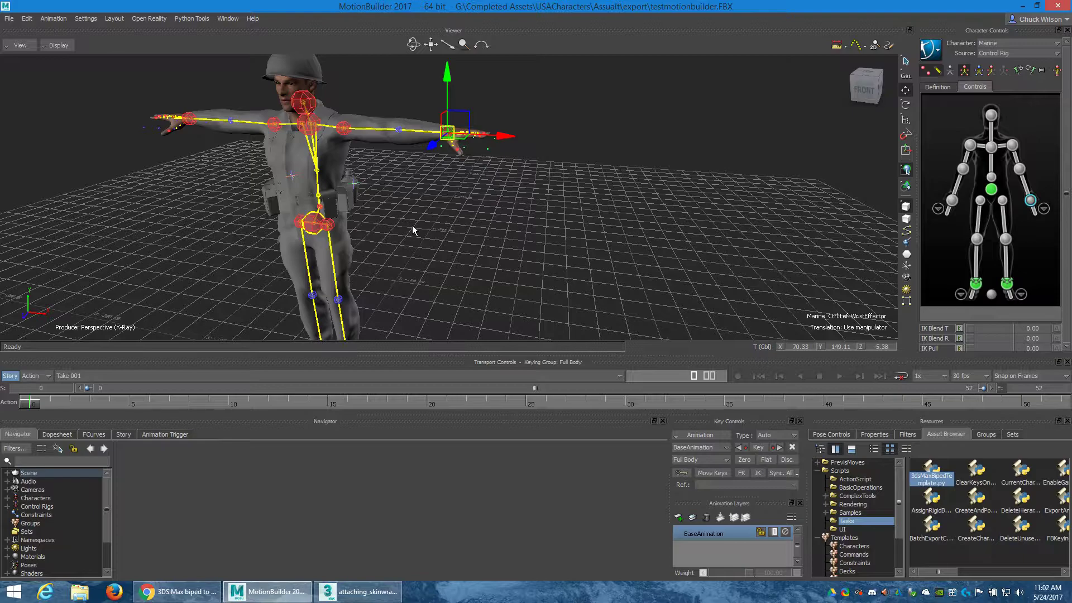
Step: Switch back to 3ds Max and examine the soldier's pouches, belt and clothing up close and at full length
left_click(363, 591)
mouse_move(560, 380)
middle_mouse_down("alt")
mouse_move(537, 370)
mouse_move(555, 370)
middle_mouse_up("alt")
middle_click_drag(494, 330, 512, 277)
scroll(489, 373, "up", 5)
scroll(495, 335, "down", 5)
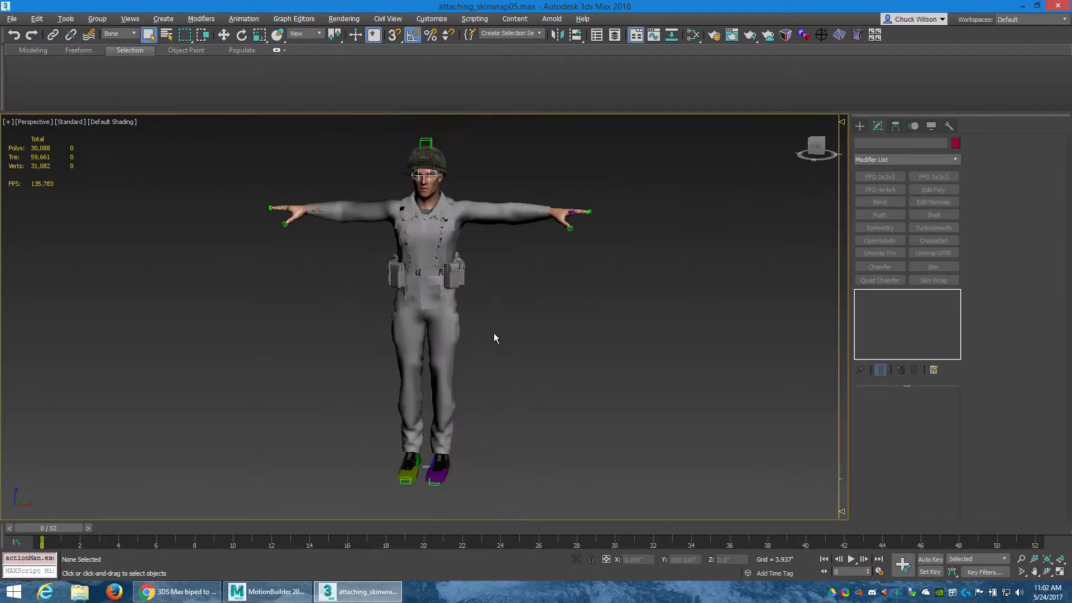
middle_click_drag(456, 341, 473, 368, "alt")
scroll(467, 339, "up", 5)
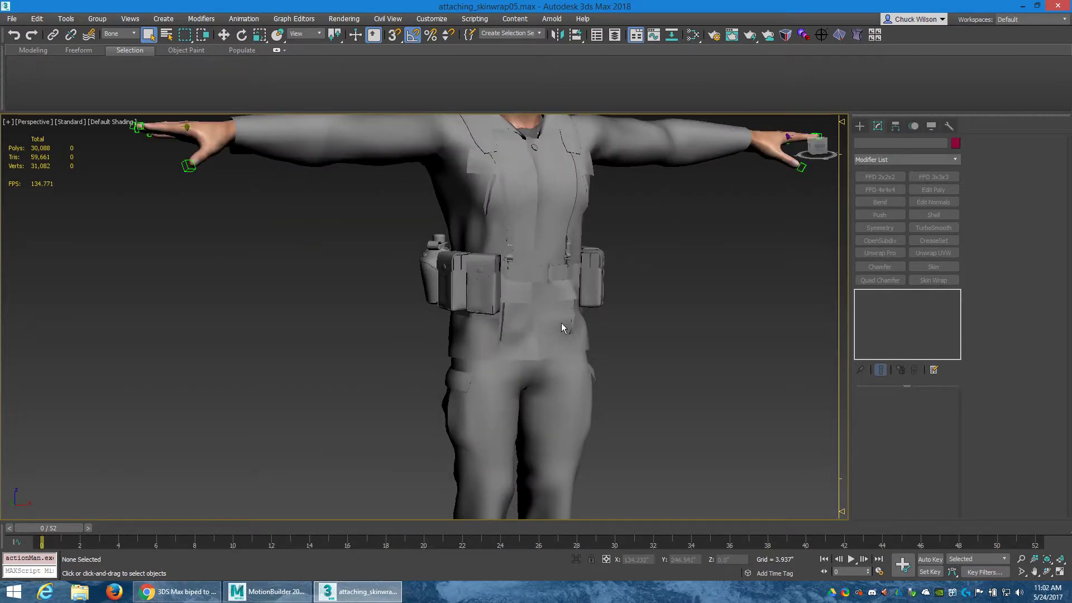
middle_click_drag(571, 328, 565, 359, "alt")
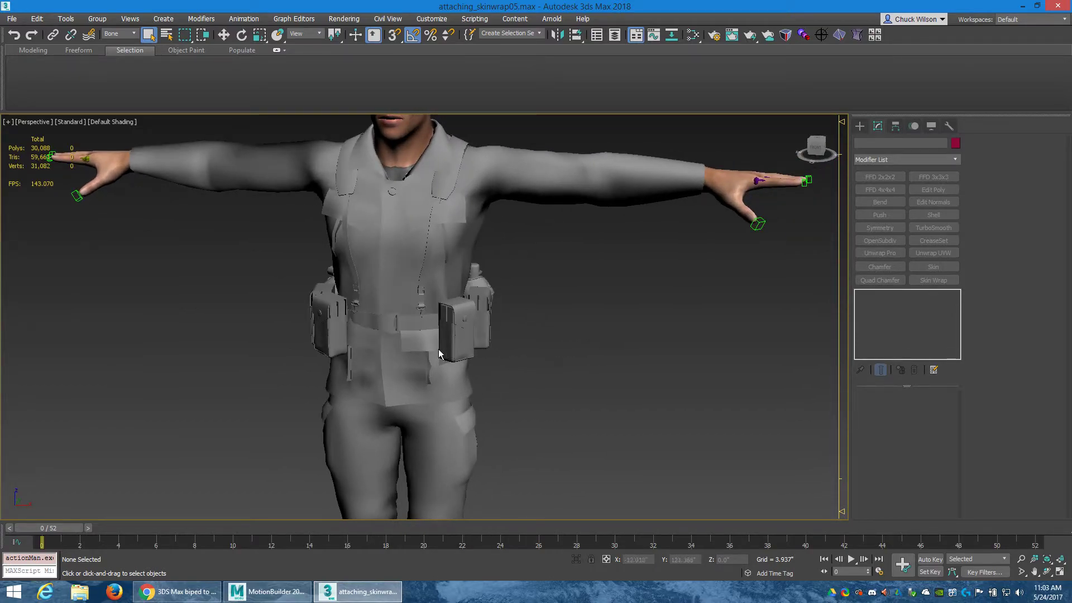
middle_click_drag(463, 389, 466, 275)
scroll(480, 311, "down", 3)
scroll(480, 311, "down", 3)
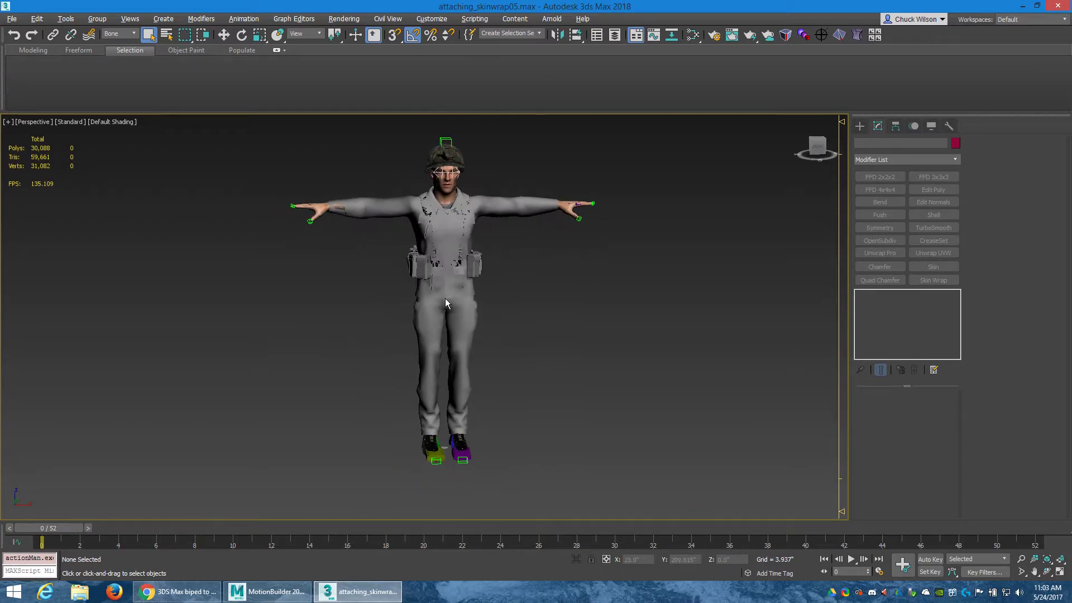
middle_click_drag(500, 290, 491, 329, "alt")
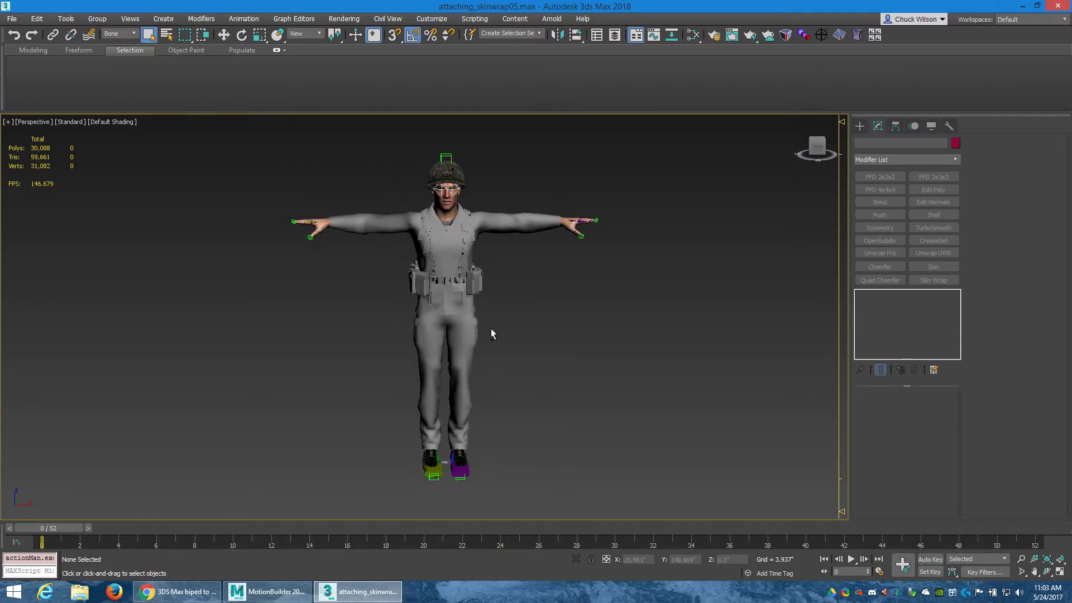